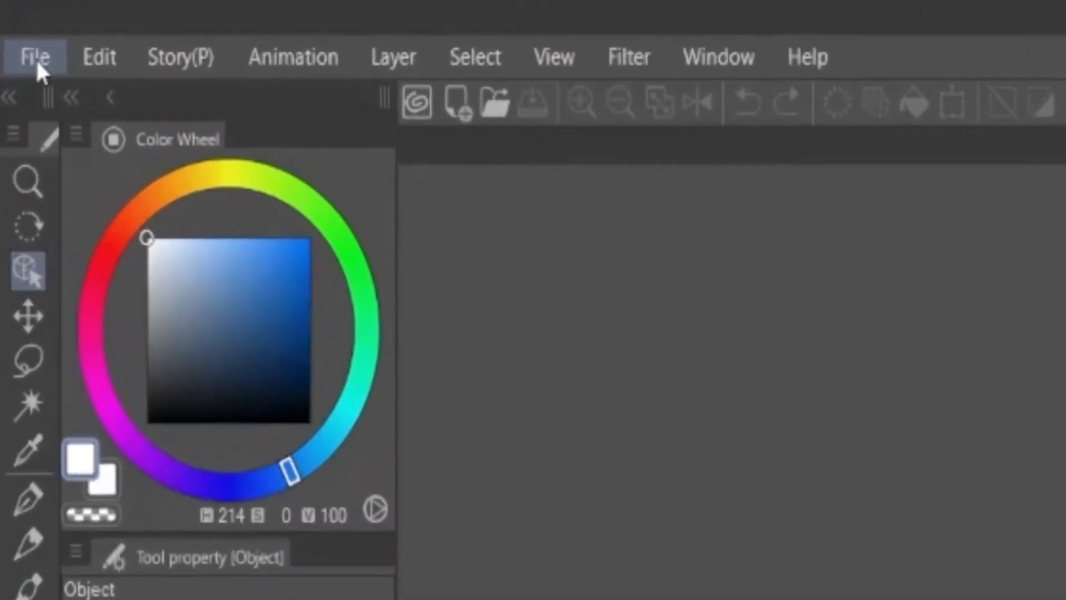
Step: Open the shortcut settings and look over the Default and Delete Insert Frame sets among the auto actions
click(24, 40)
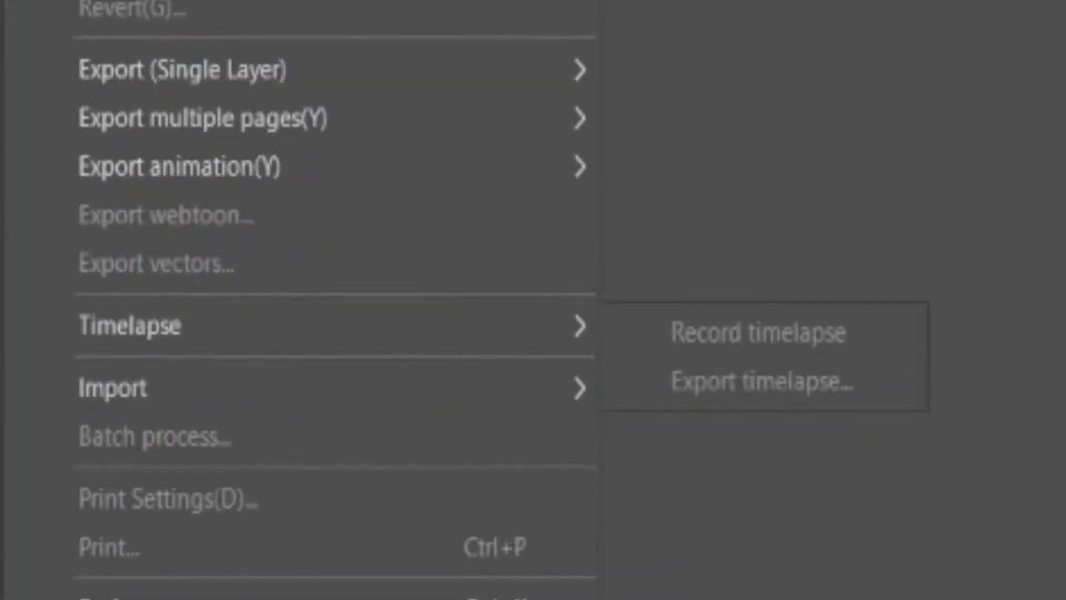
click(182, 167)
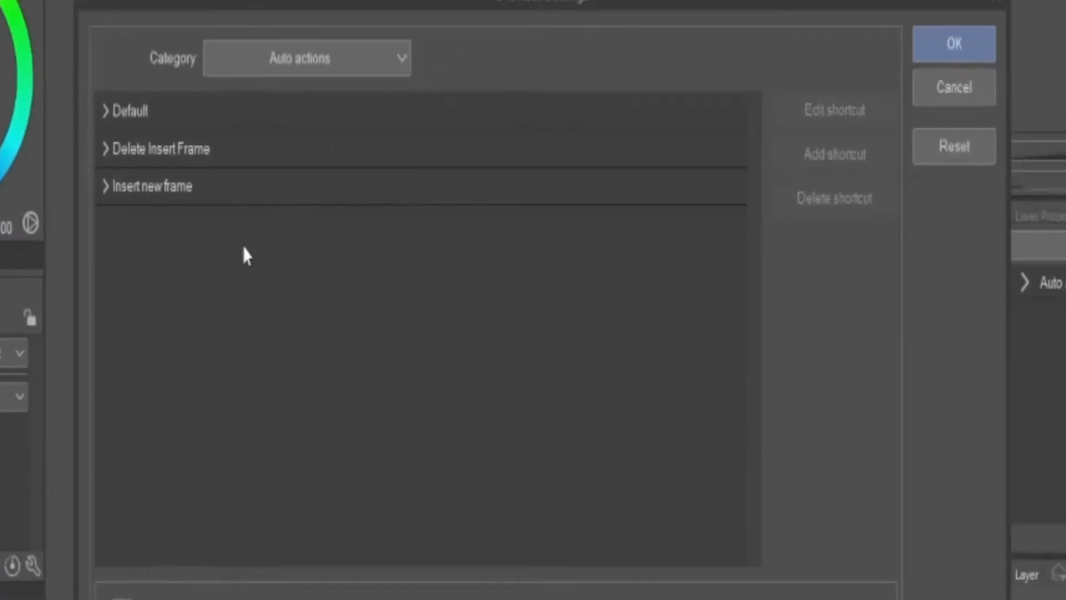
click(165, 106)
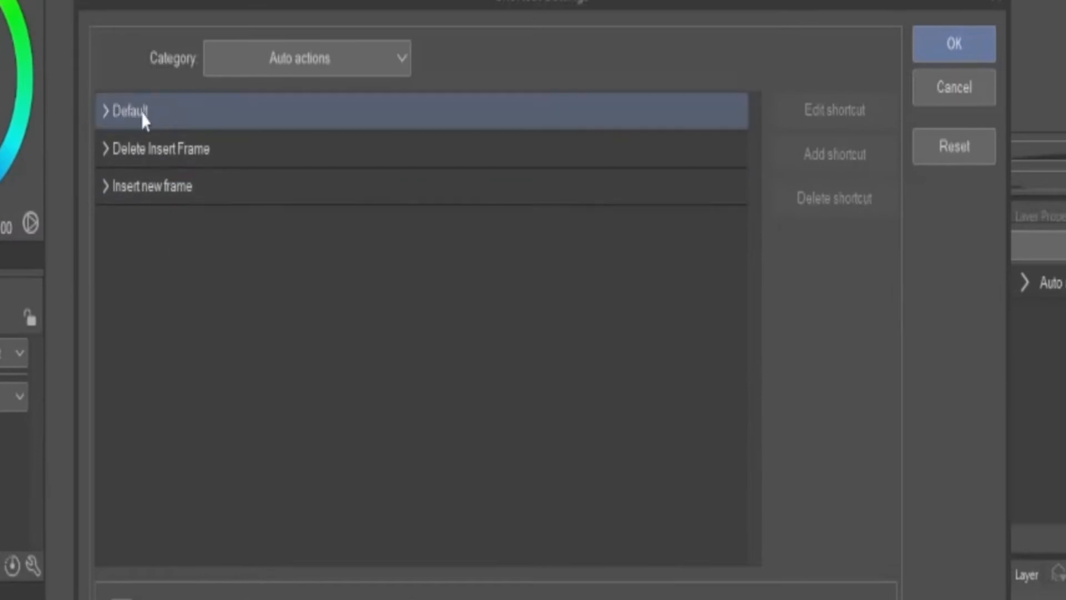
click(148, 159)
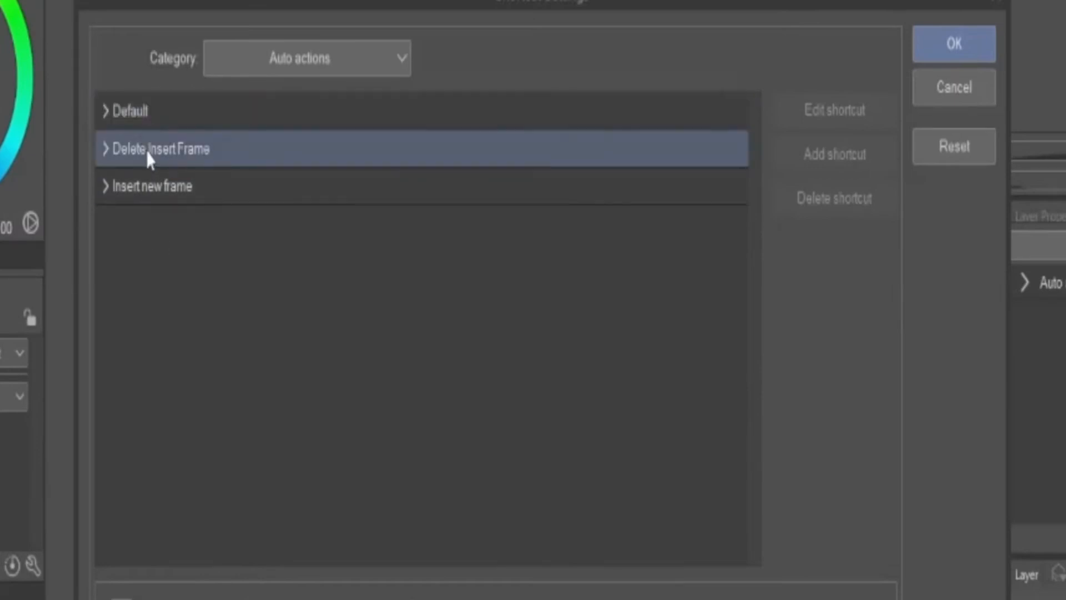
Step: Switch the shortcut category to Menu commands and expand the Animation group
click(332, 64)
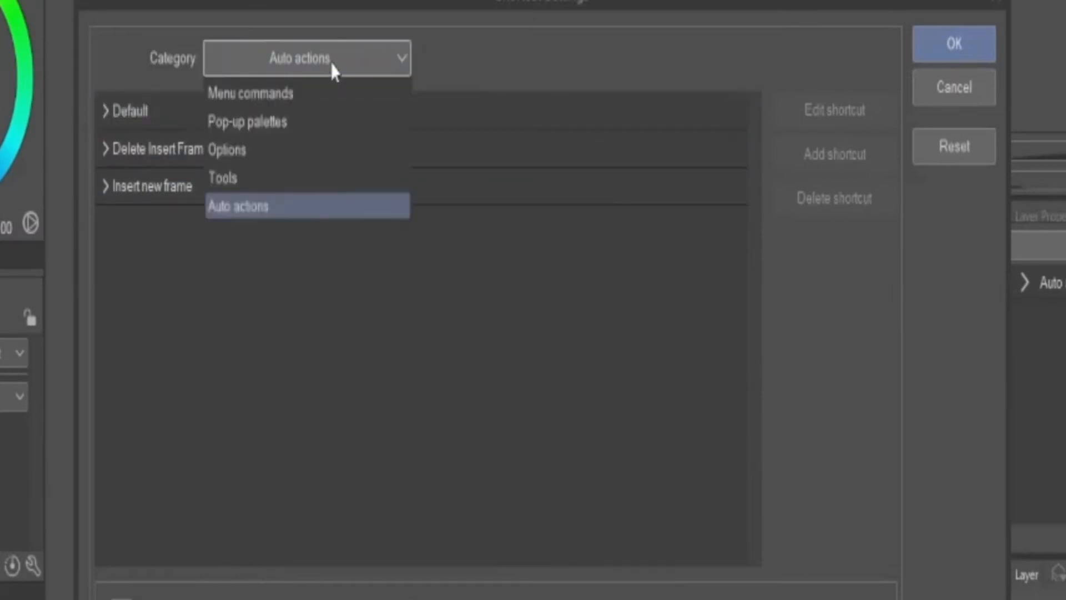
click(268, 102)
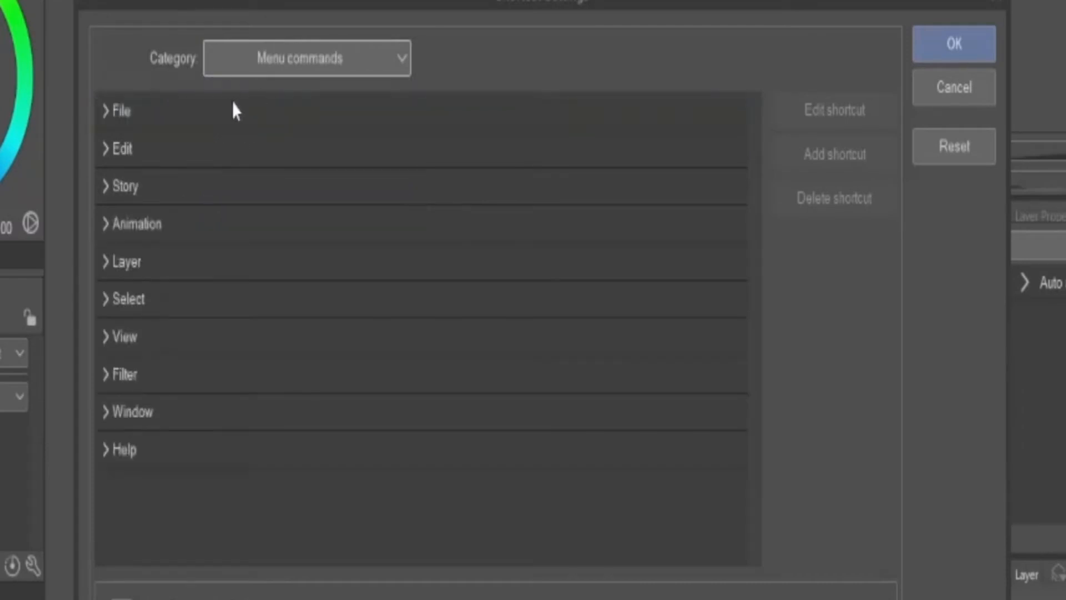
click(107, 228)
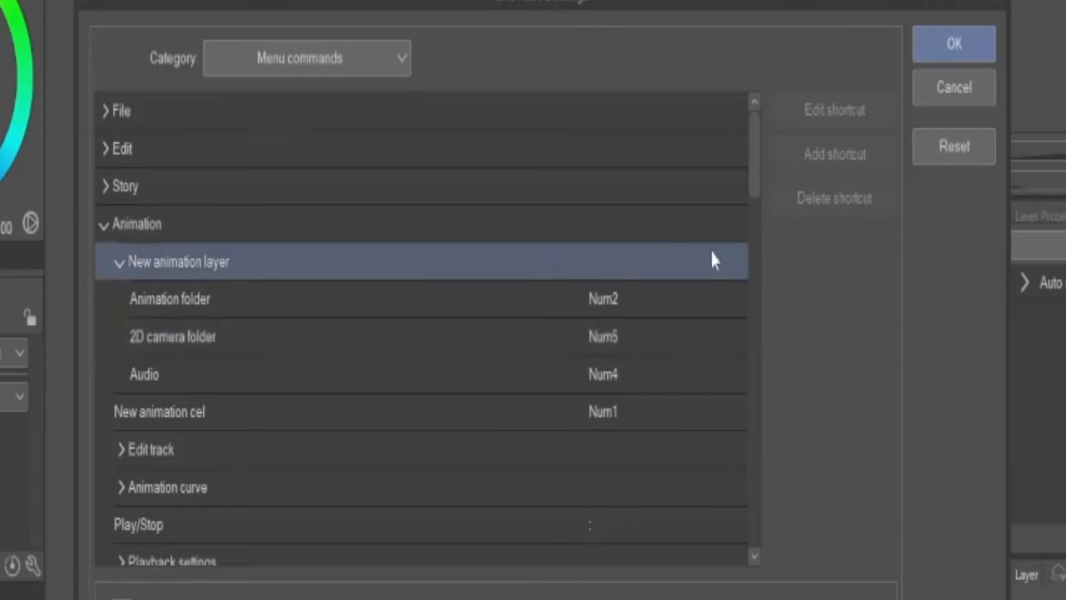
Step: Check the shortcuts assigned to Play/Stop and Go to previous frame in the Animation commands
drag(759, 171, 759, 228)
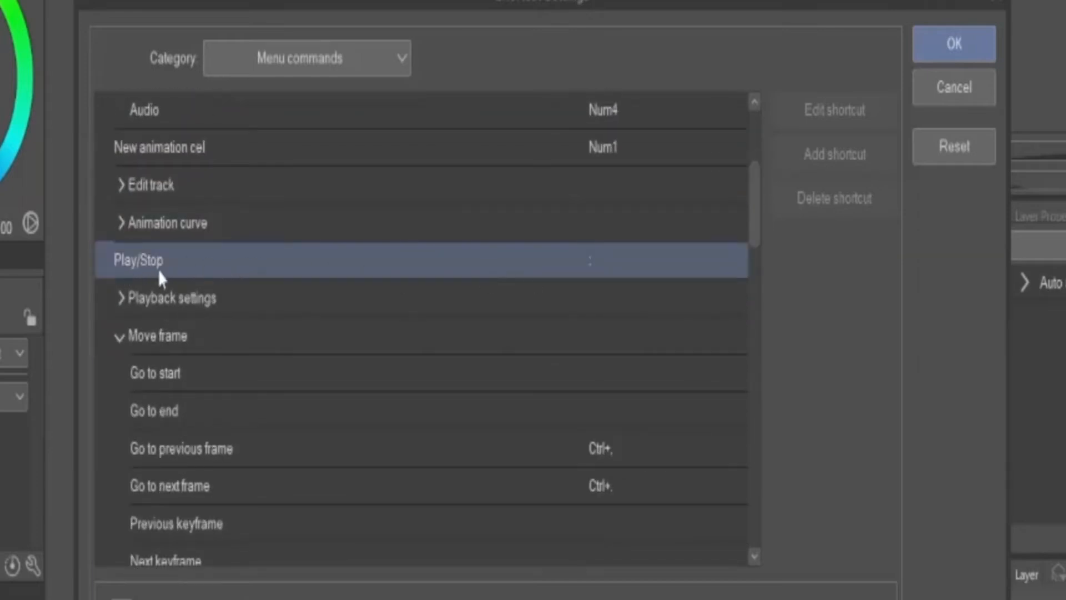
click(605, 270)
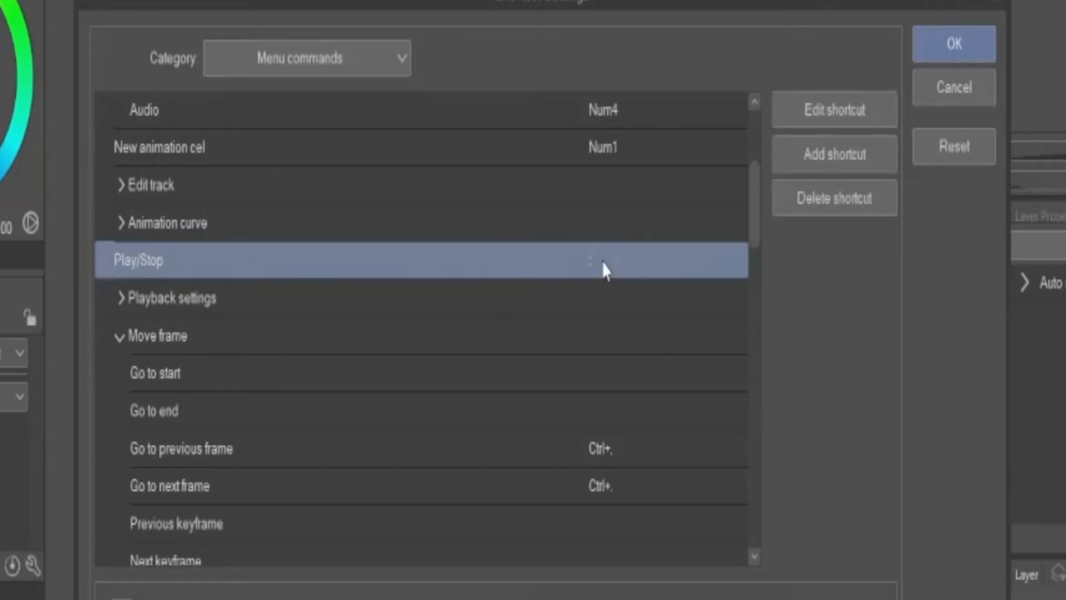
click(620, 272)
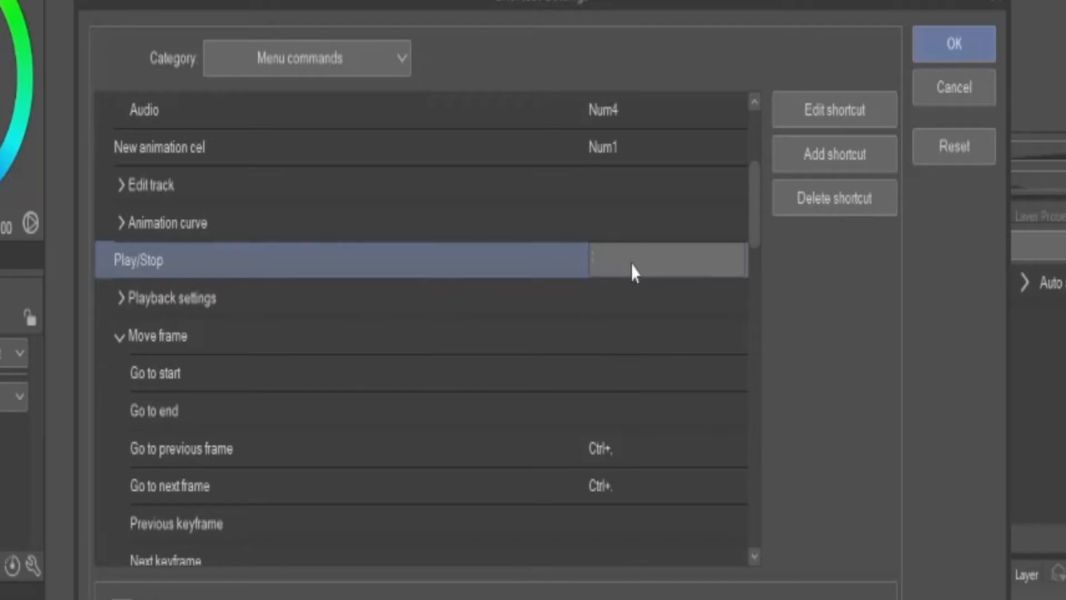
click(533, 437)
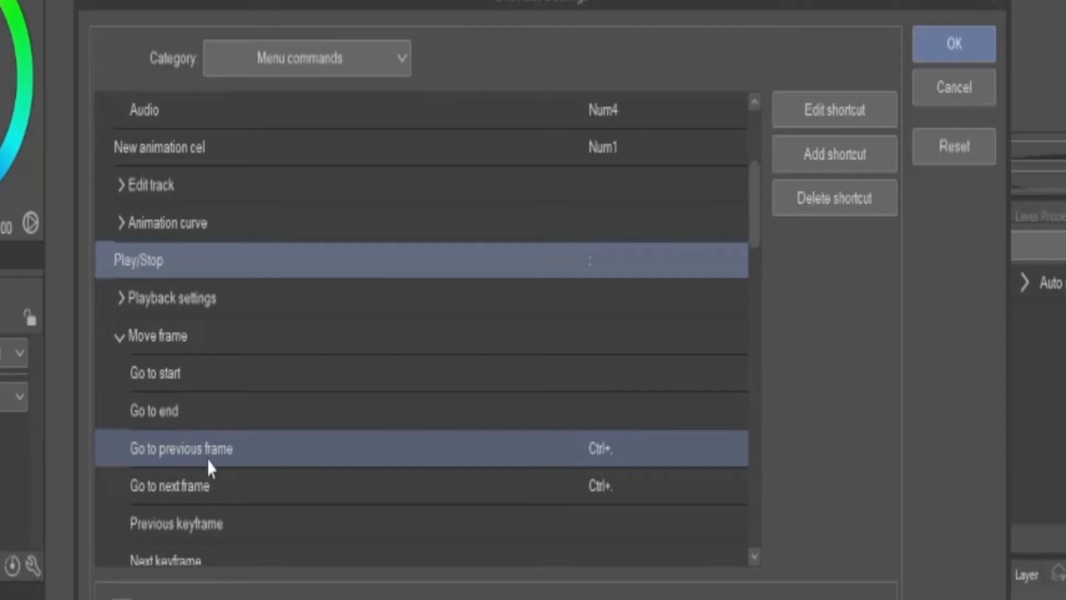
click(609, 457)
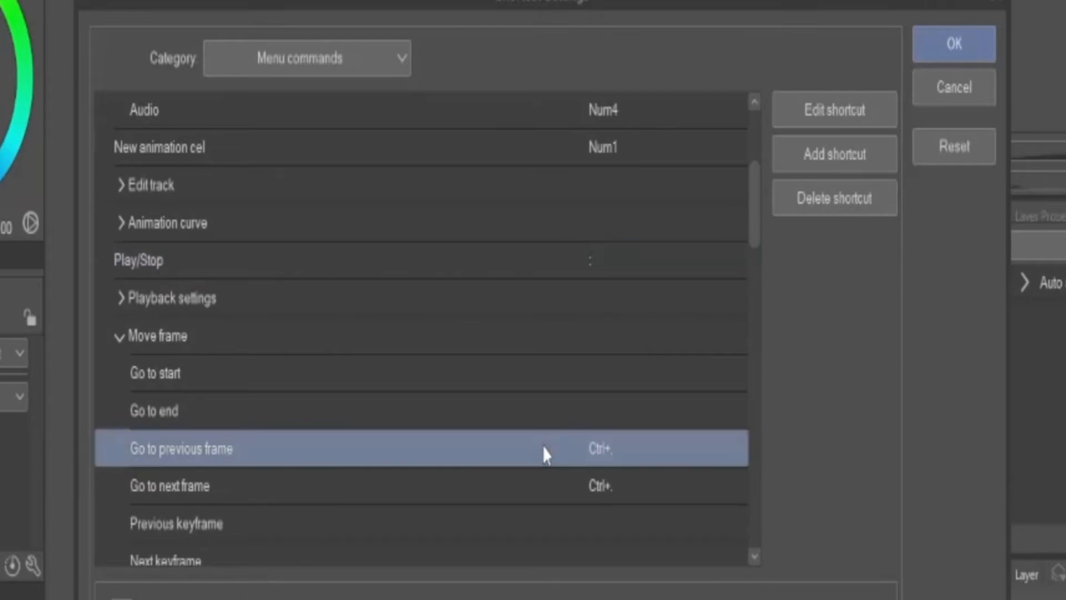
Step: Find the Timeline group among the Animation commands and expand it to view its shortcuts
scroll(555, 468, down, 3)
scroll(555, 468, down, 1)
click(298, 377)
click(190, 337)
click(146, 261)
click(136, 230)
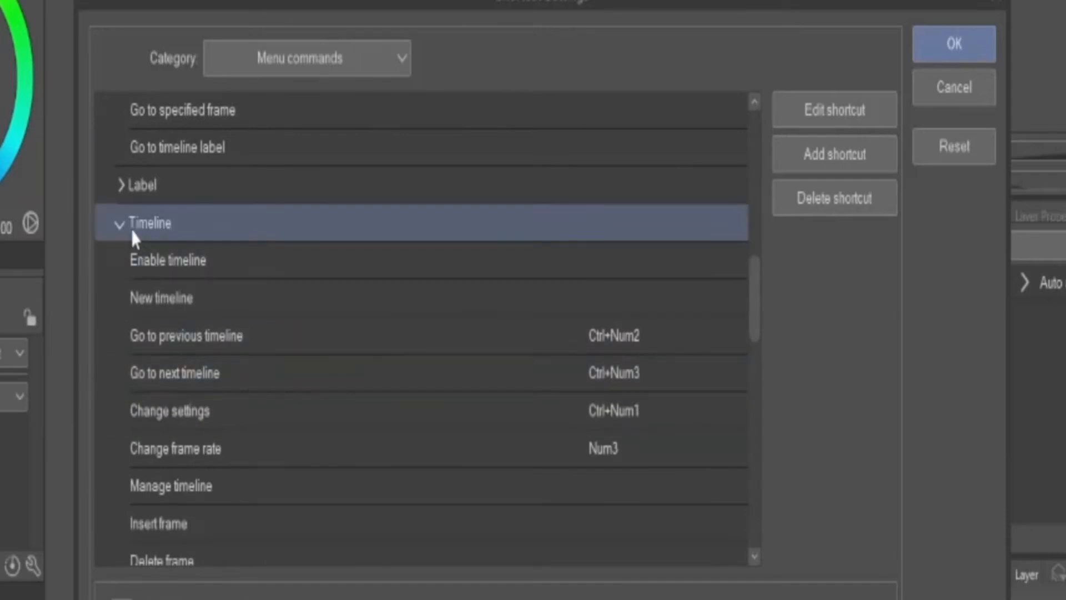
click(156, 261)
click(165, 297)
click(158, 236)
click(122, 226)
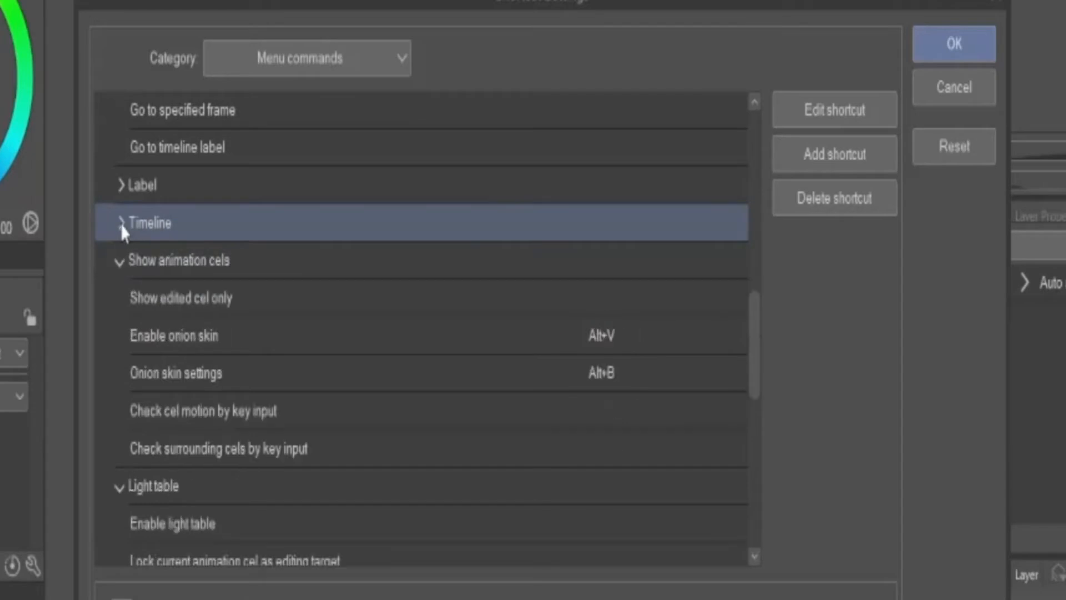
click(120, 225)
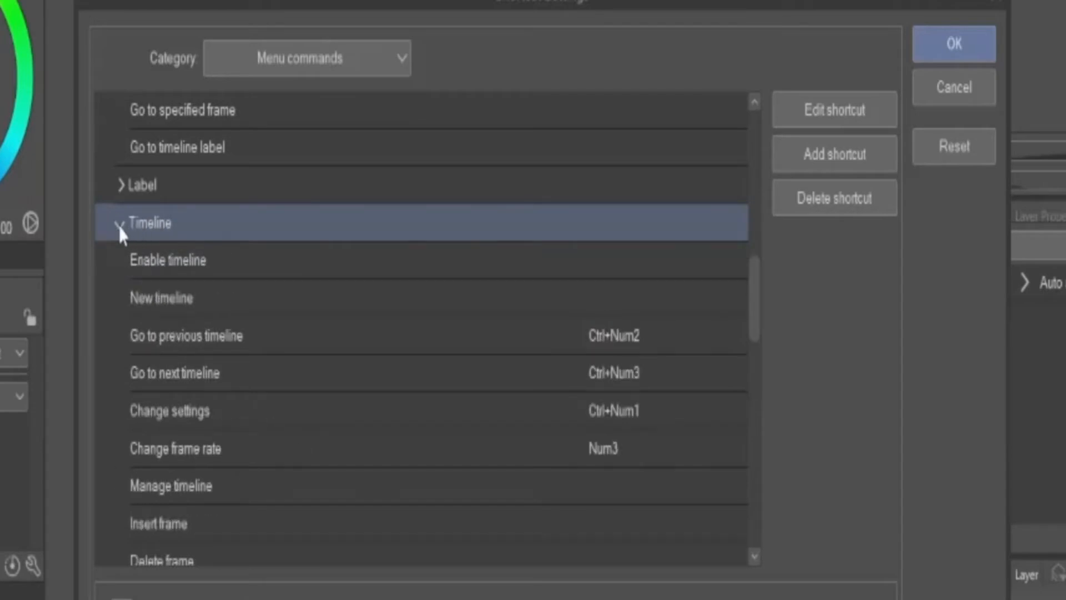
Step: Examine the Timeline shortcuts for going to the previous and next timeline, changing settings and changing the frame rate
click(438, 341)
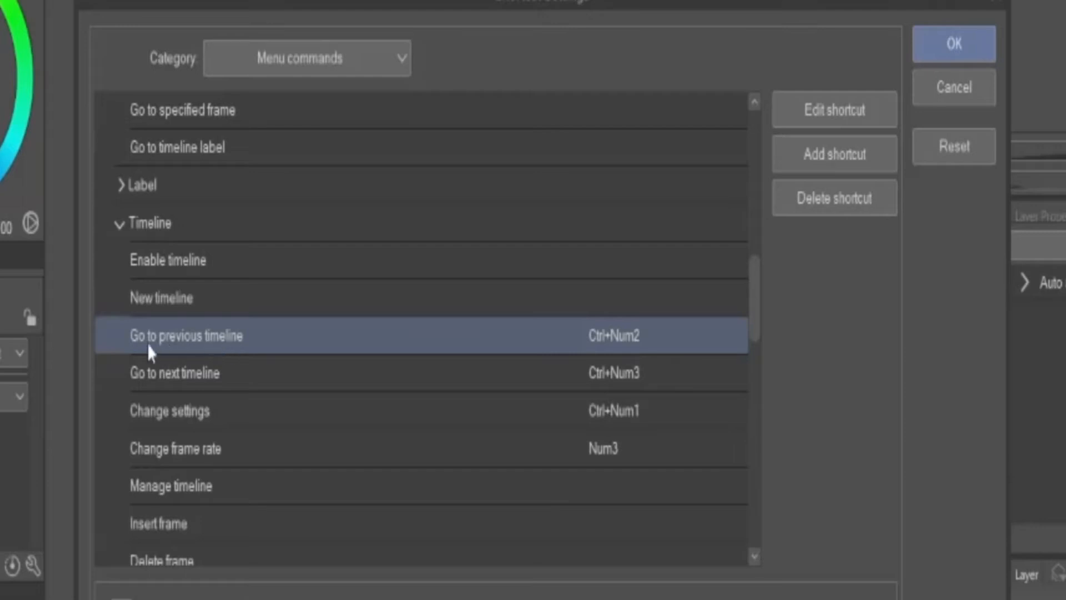
click(179, 386)
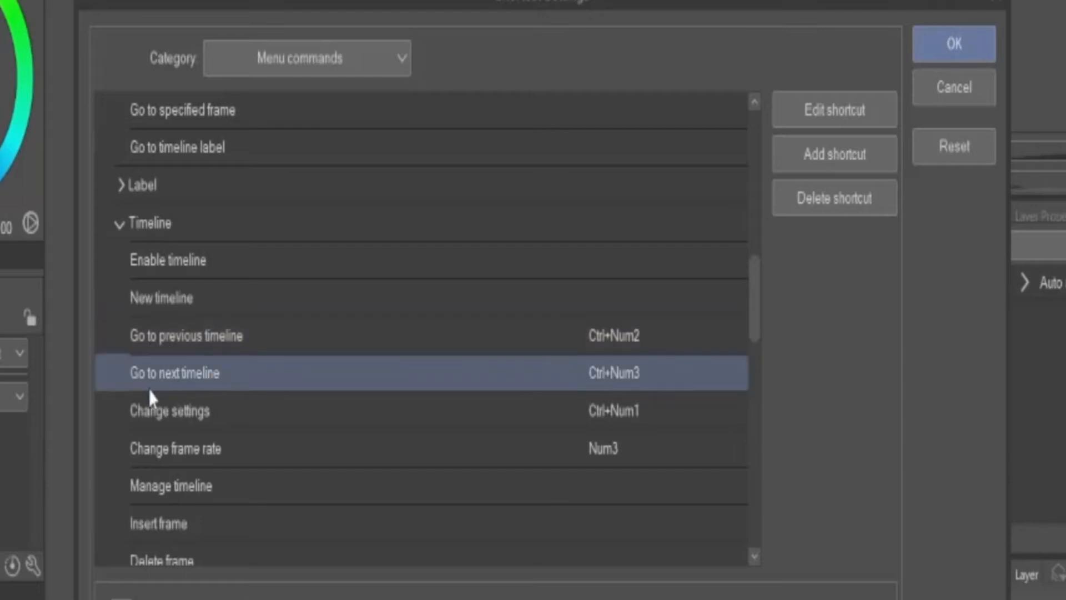
click(159, 421)
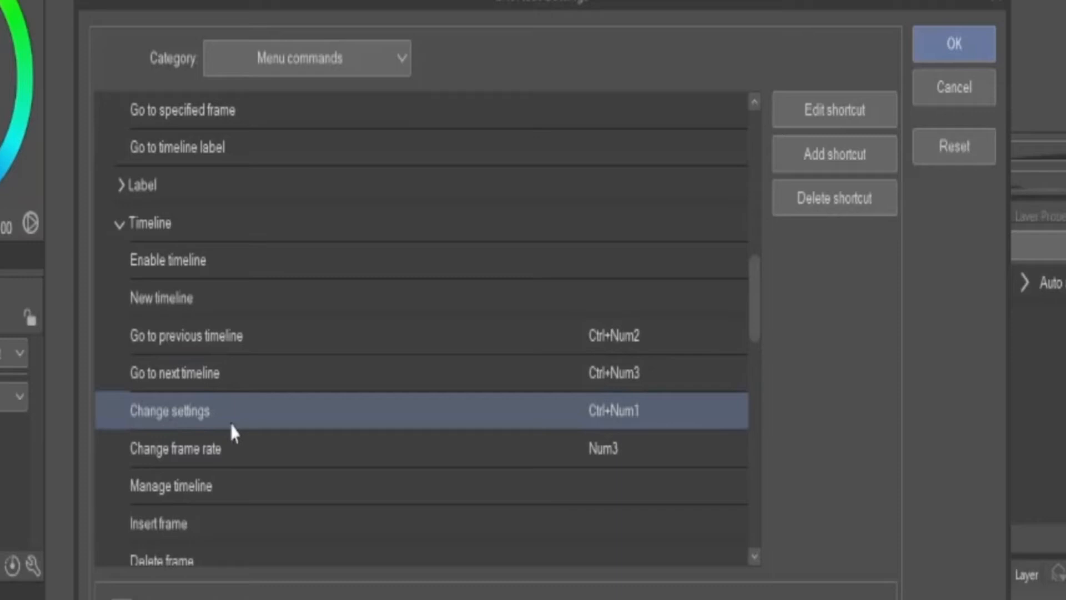
click(212, 461)
click(319, 485)
click(457, 460)
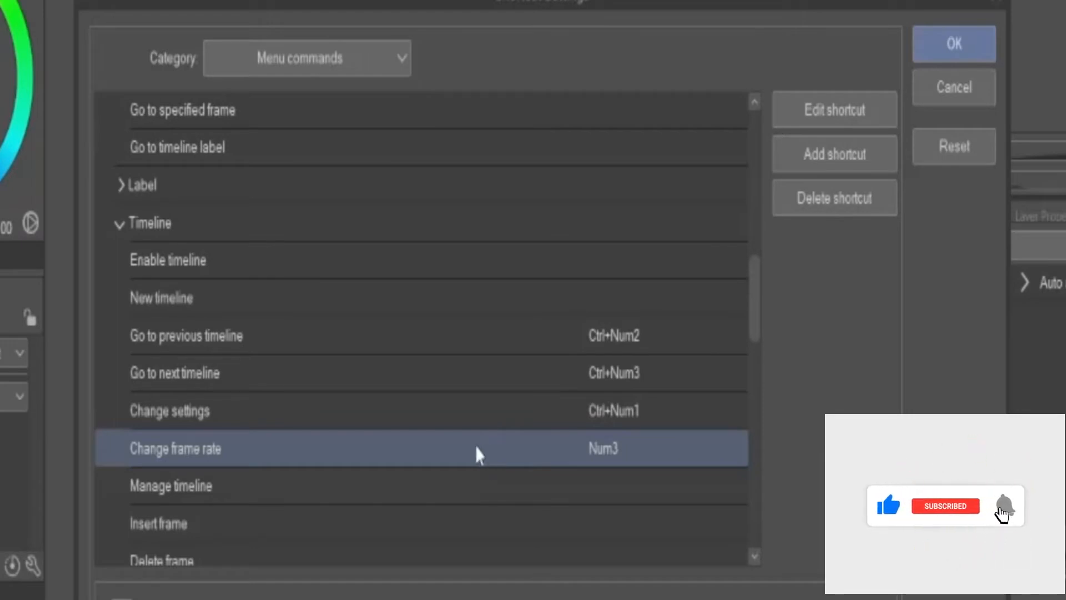
click(286, 419)
click(253, 345)
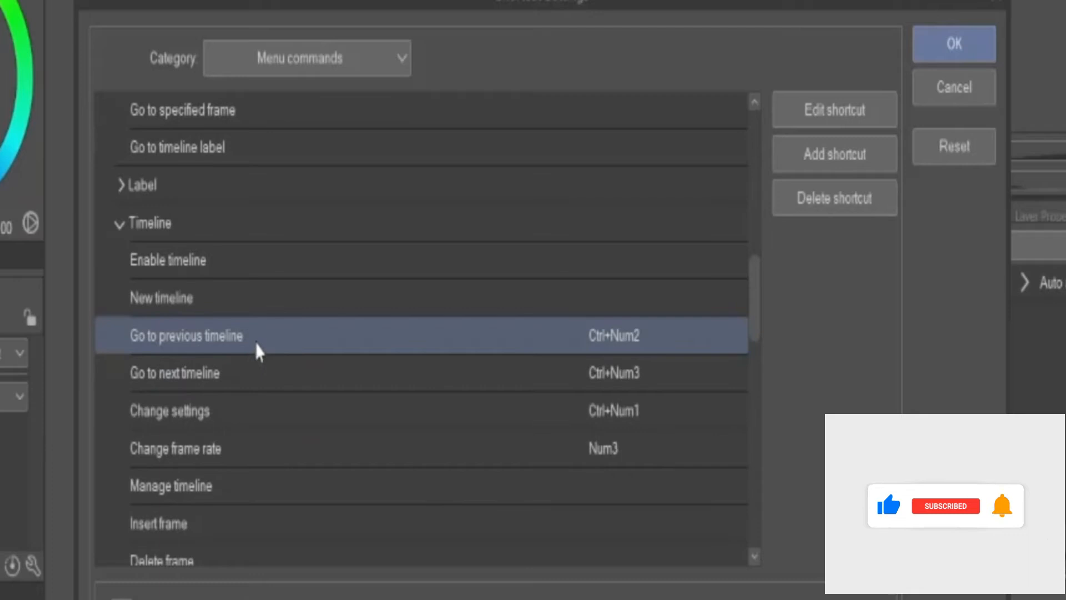
click(594, 411)
click(611, 336)
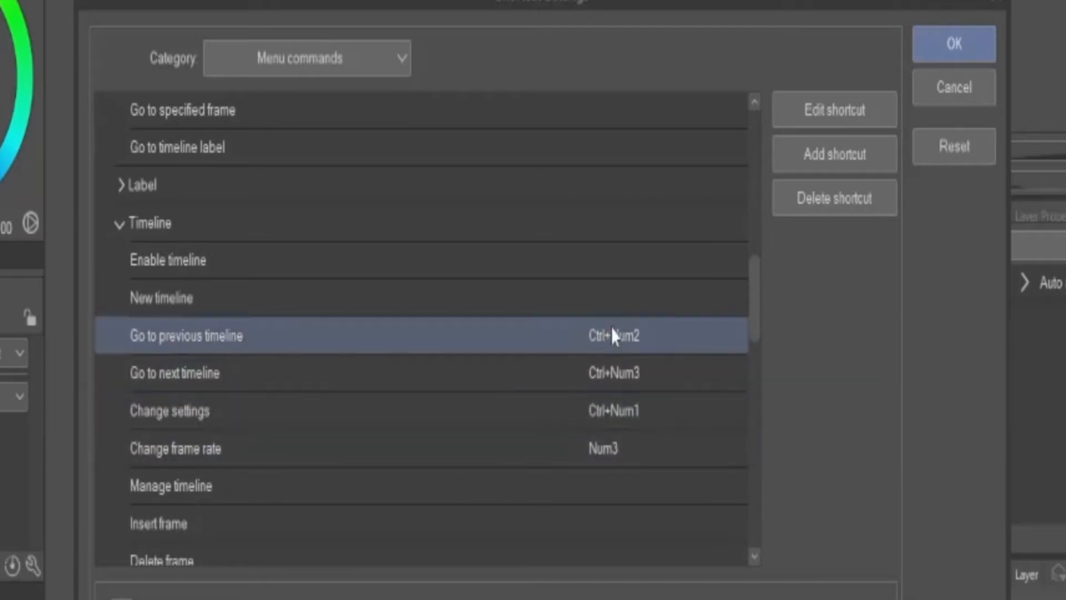
click(608, 373)
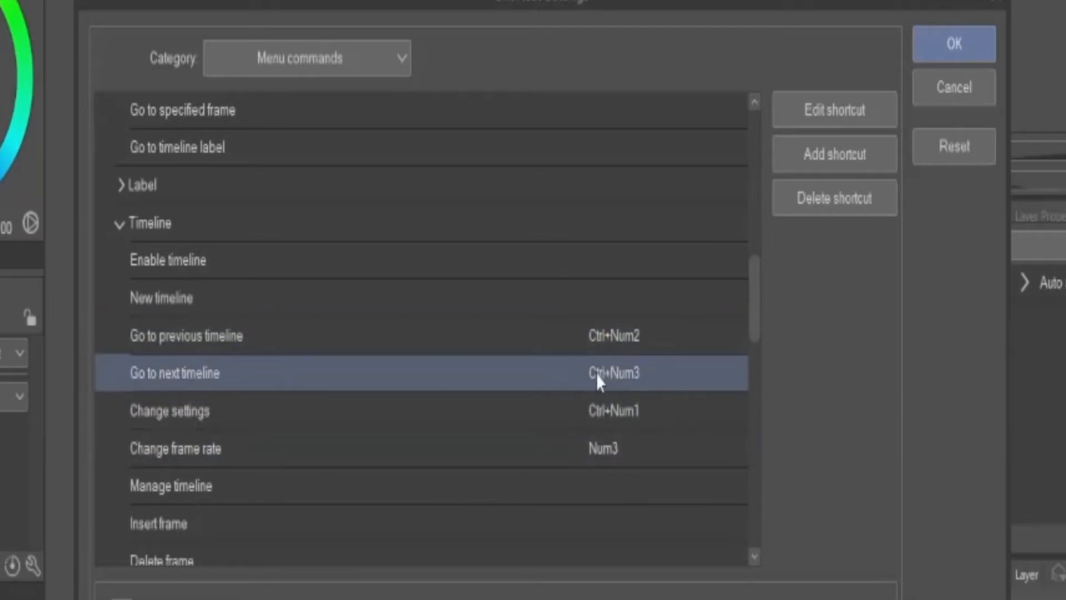
click(536, 420)
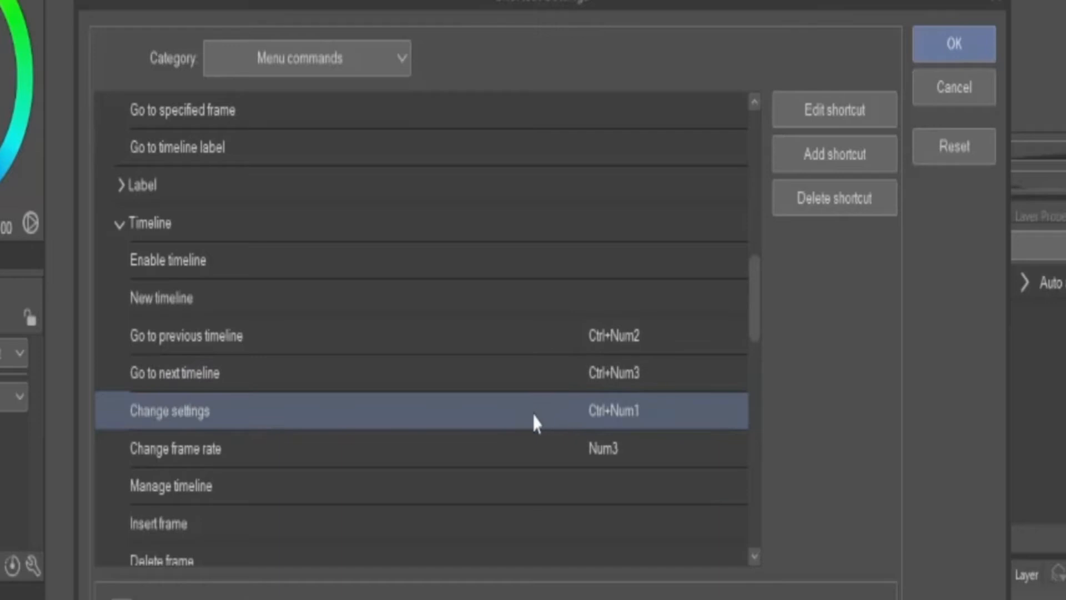
click(414, 494)
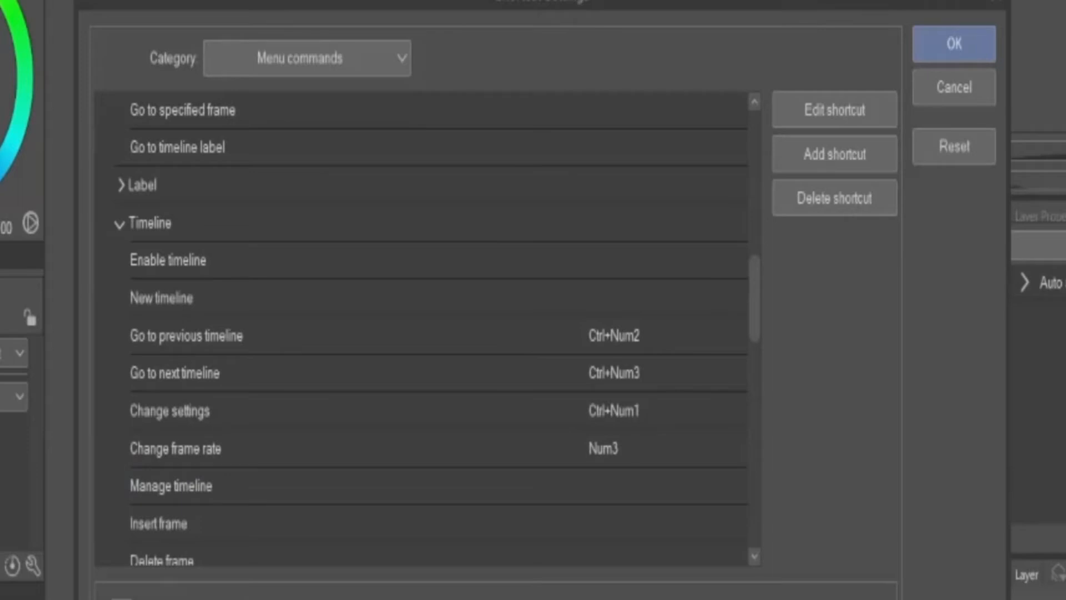
Step: Examine the Enable onion skin and Onion skin settings shortcuts, and review the rest of the Animation commands
scroll(499, 336, down, 4)
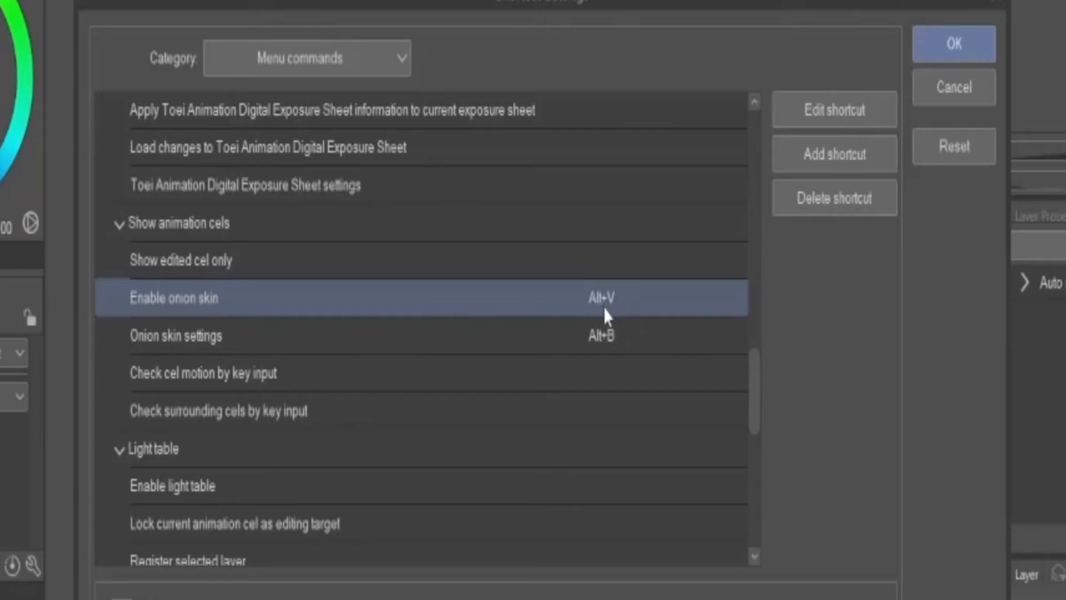
click(341, 335)
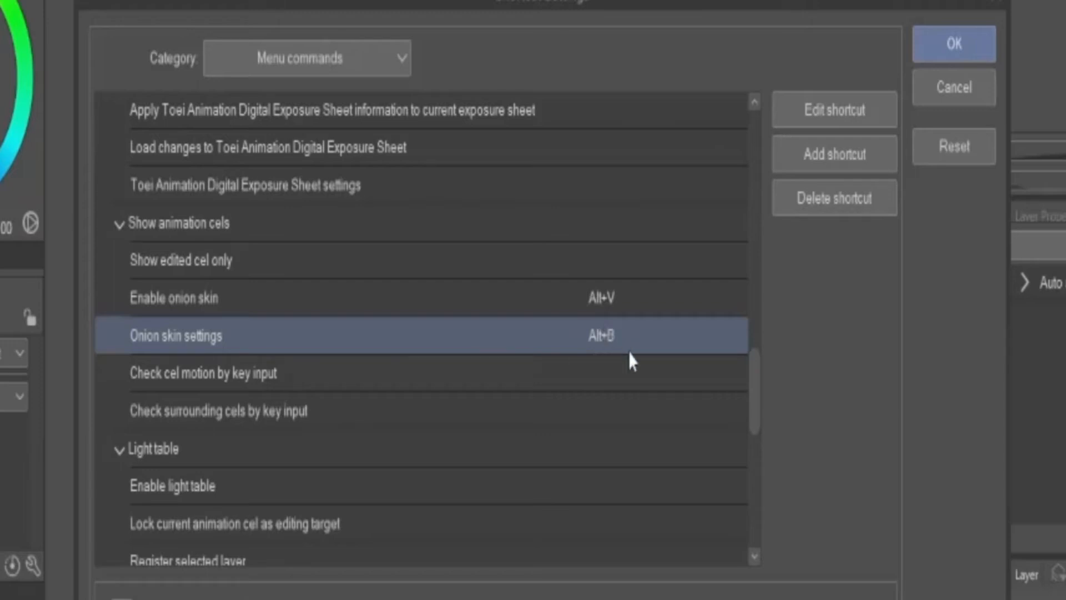
scroll(601, 367, down, 5)
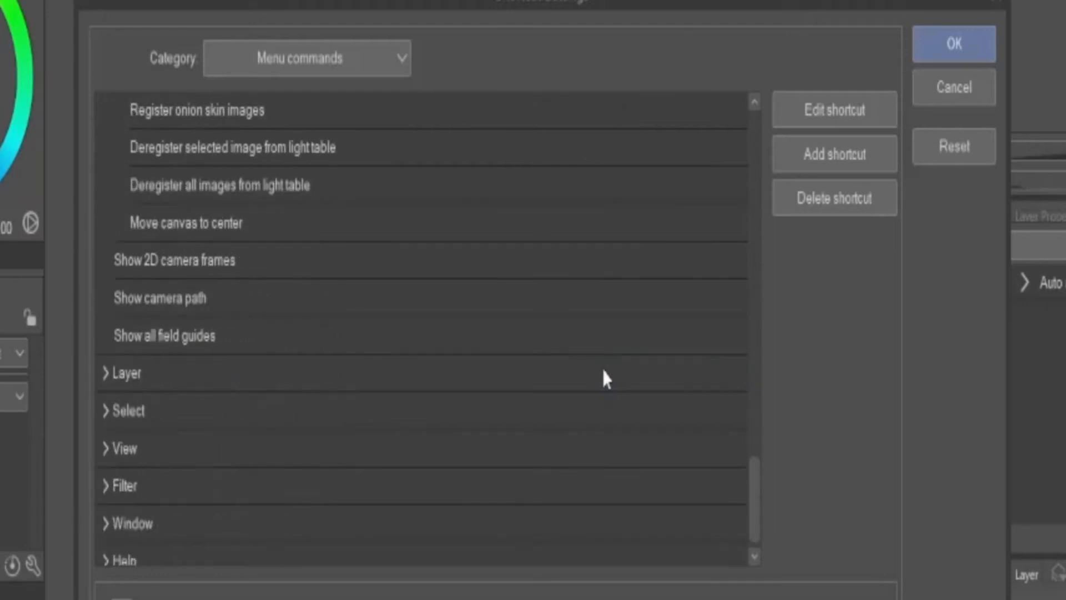
scroll(602, 368, up, 5)
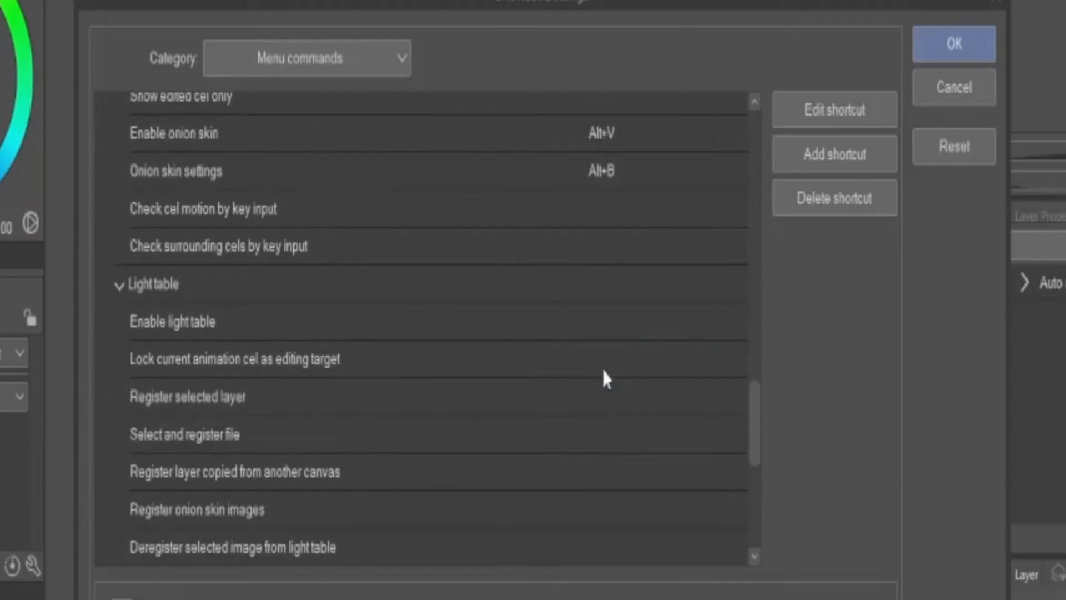
scroll(404, 365, up, 5)
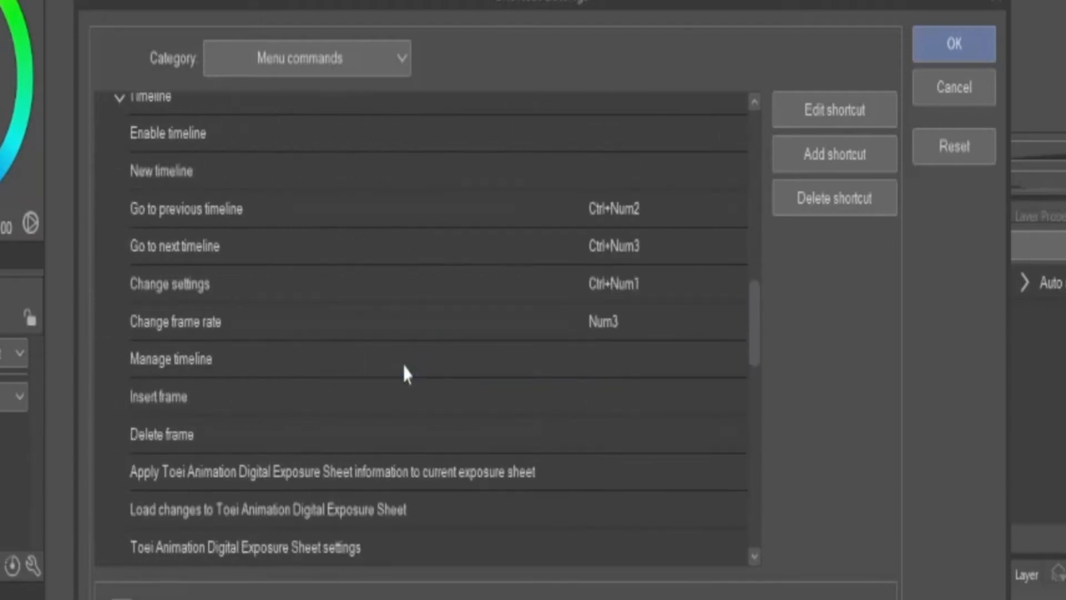
scroll(404, 367, up, 8)
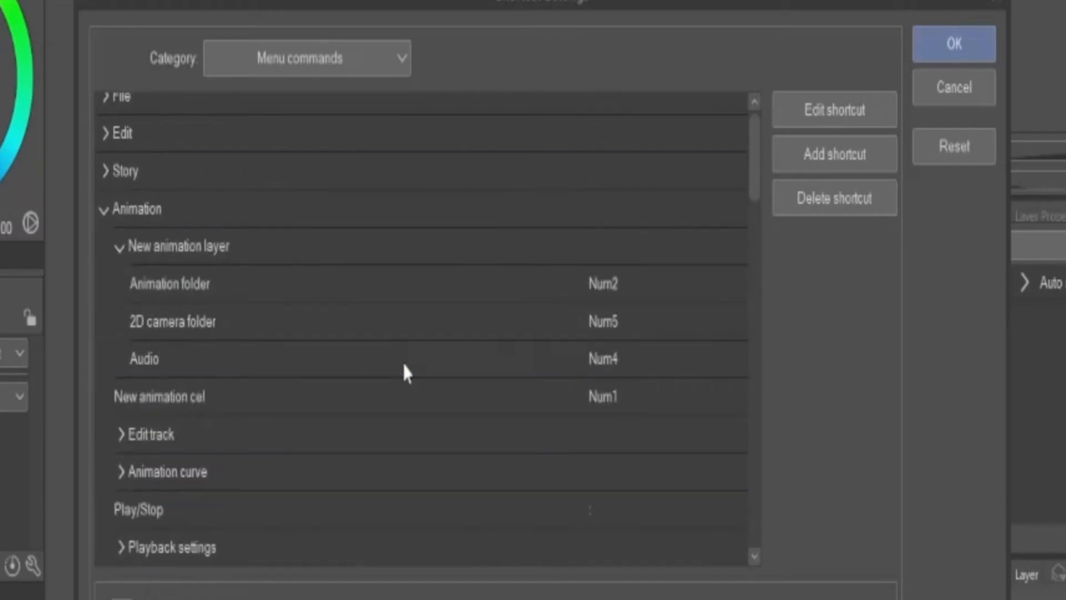
scroll(404, 371, down, 2)
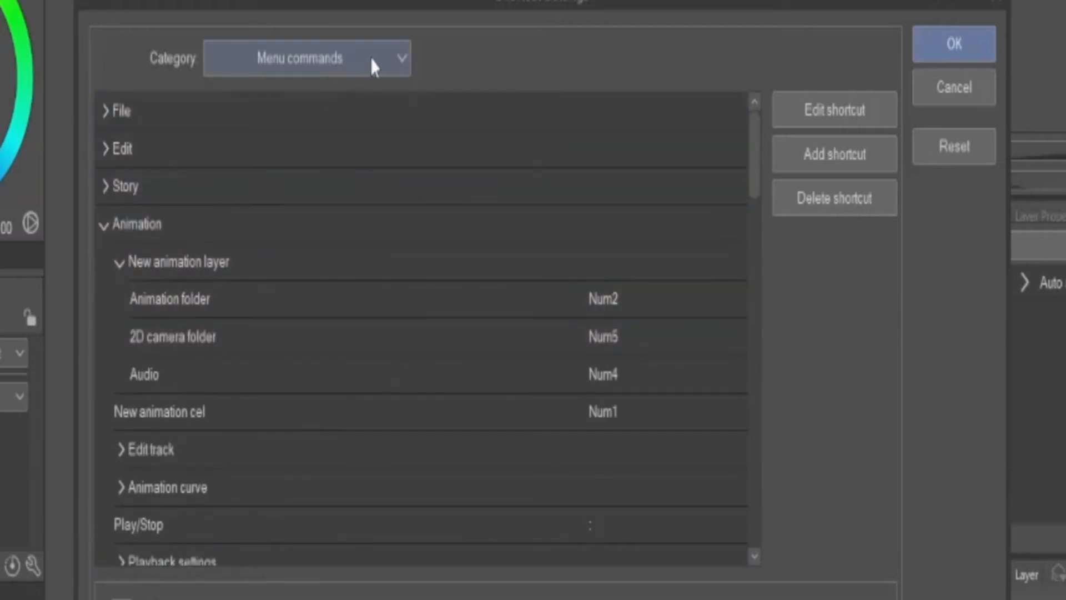
Step: Switch the shortcut category back to Auto actions and accept the shortcut settings
click(393, 75)
click(238, 209)
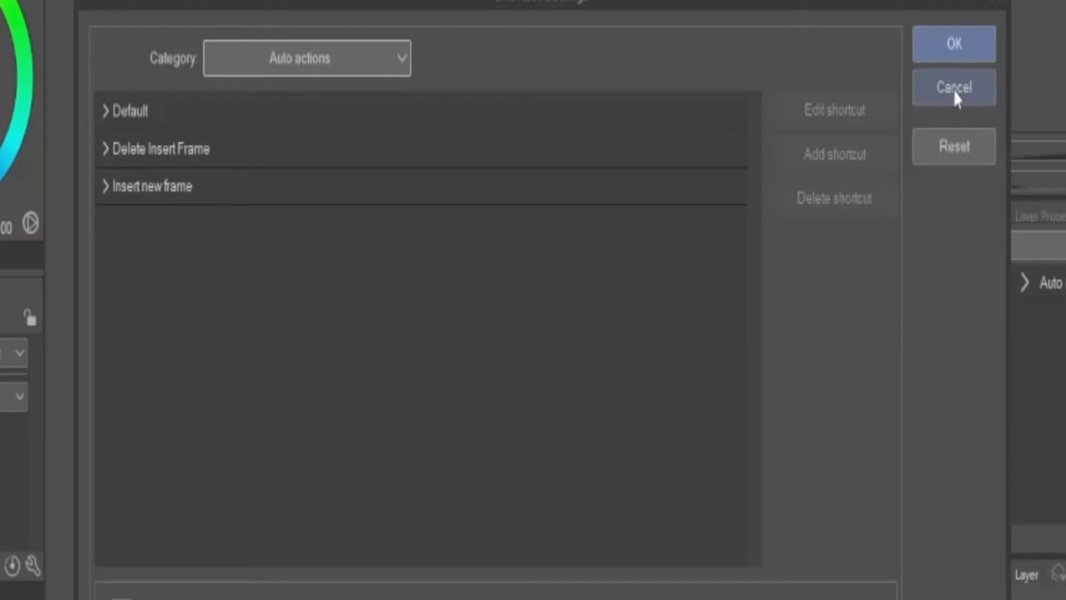
click(954, 43)
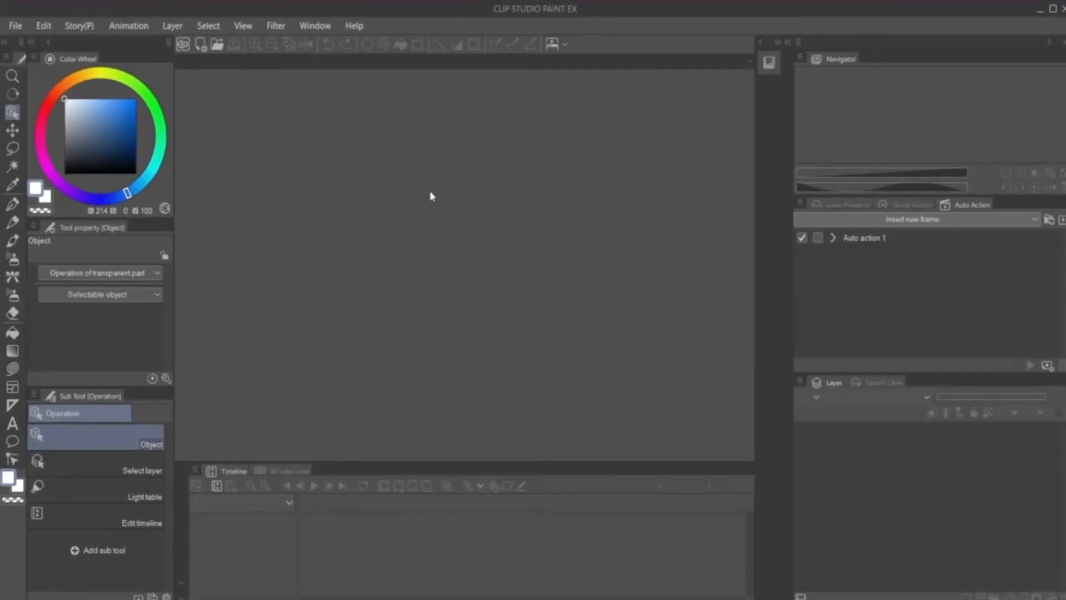
Step: Start a new file, go through the use-of-work types, and settle on animation with the my Animation space preset
click(16, 29)
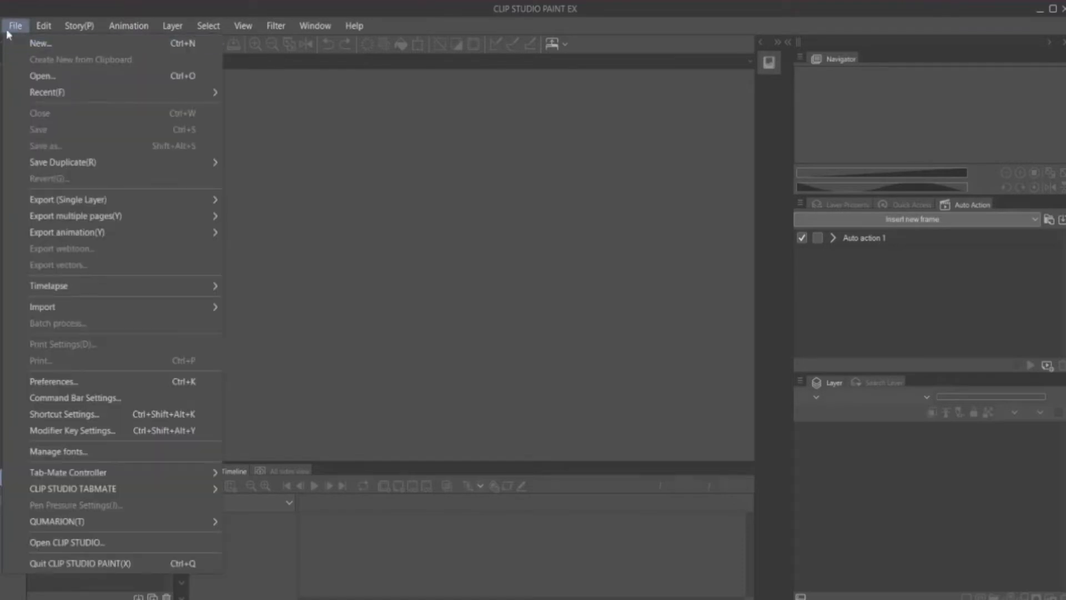
click(36, 48)
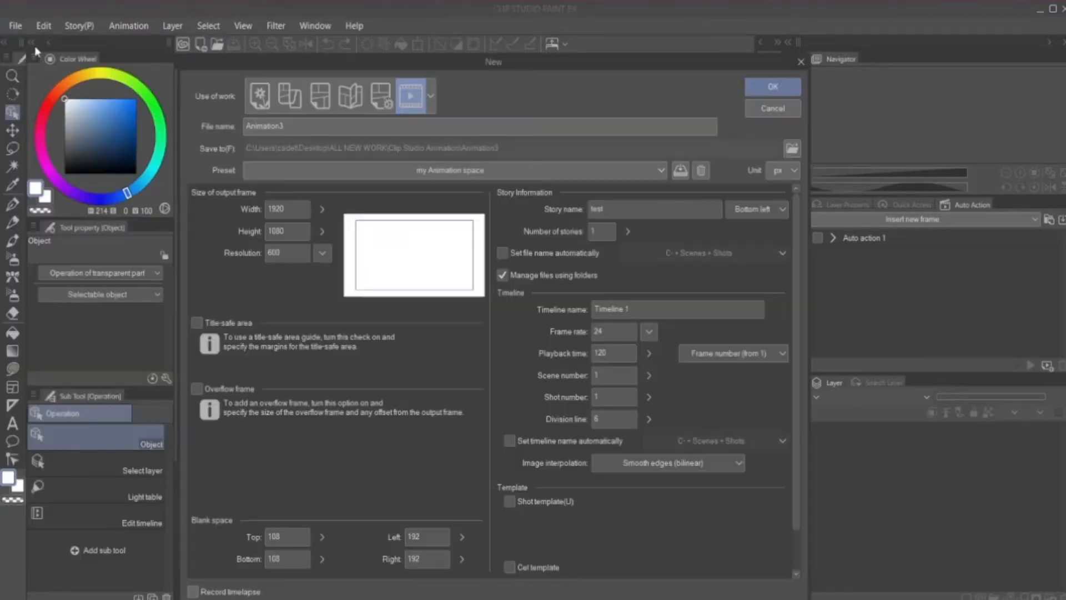
click(260, 106)
click(296, 103)
click(325, 99)
click(360, 98)
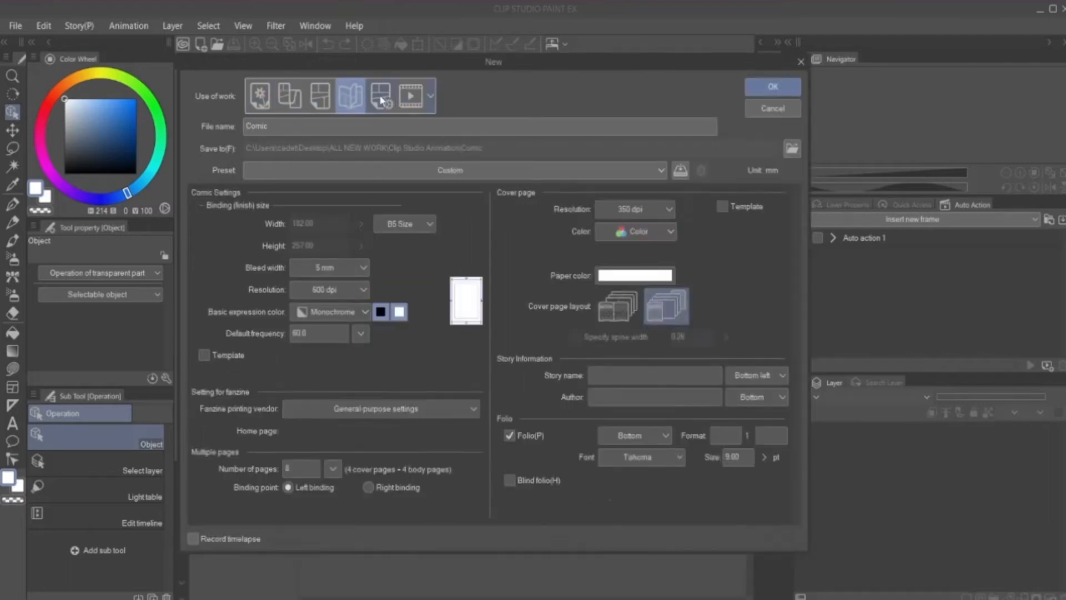
click(382, 100)
click(411, 99)
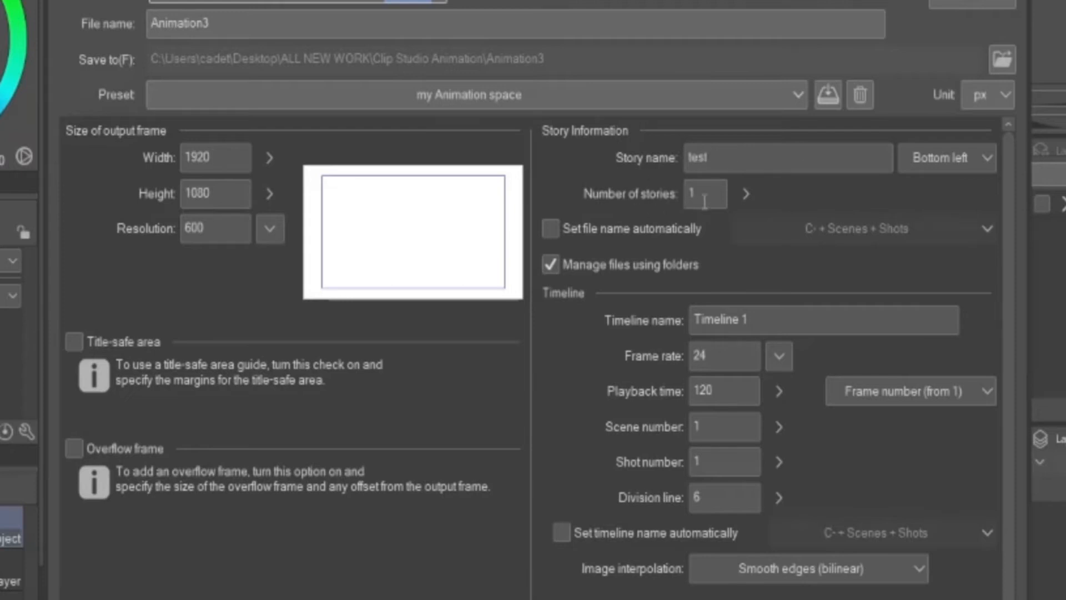
drag(712, 193, 662, 191)
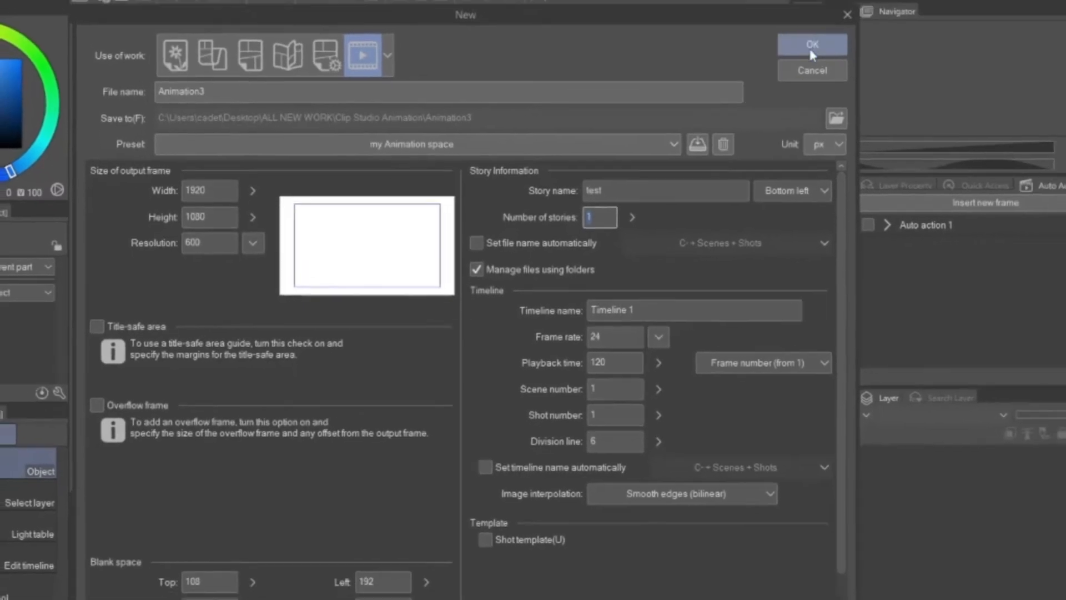
Step: Browse the save location to the Desktop and view the options for making a new folder there
click(818, 125)
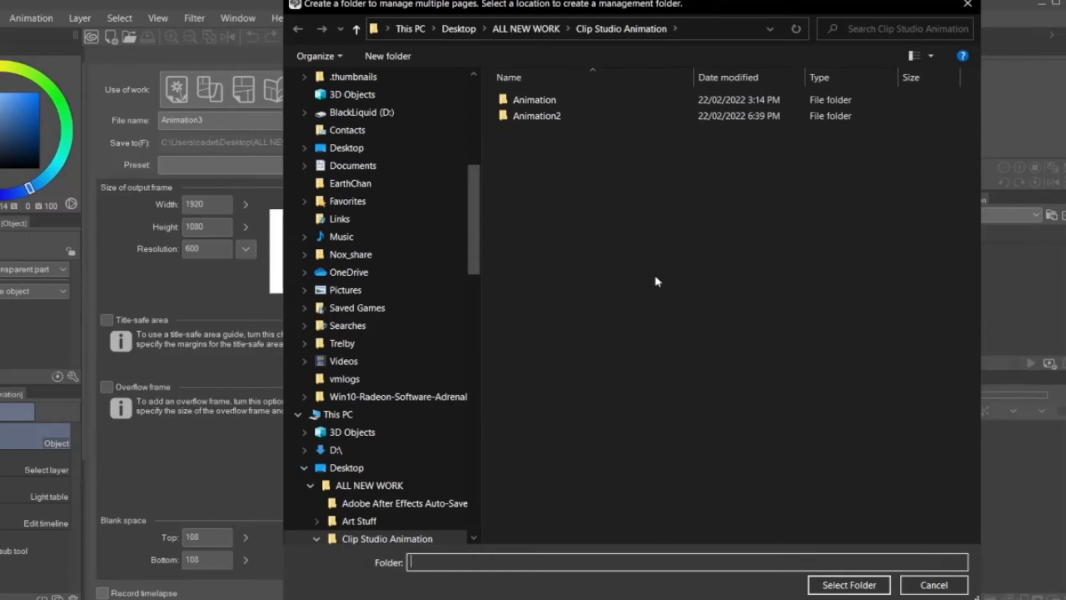
click(348, 166)
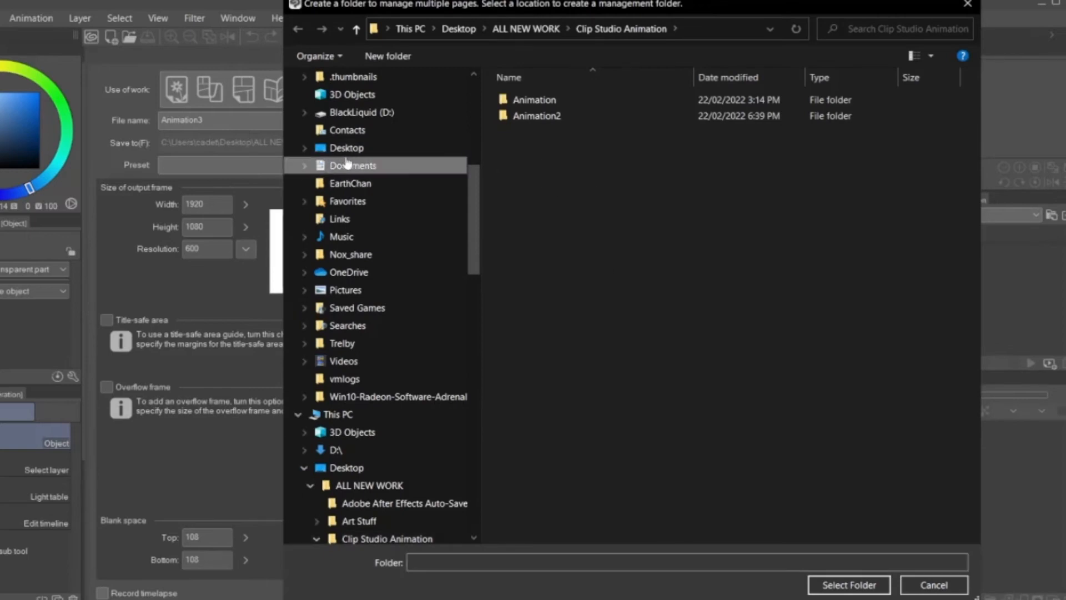
click(347, 149)
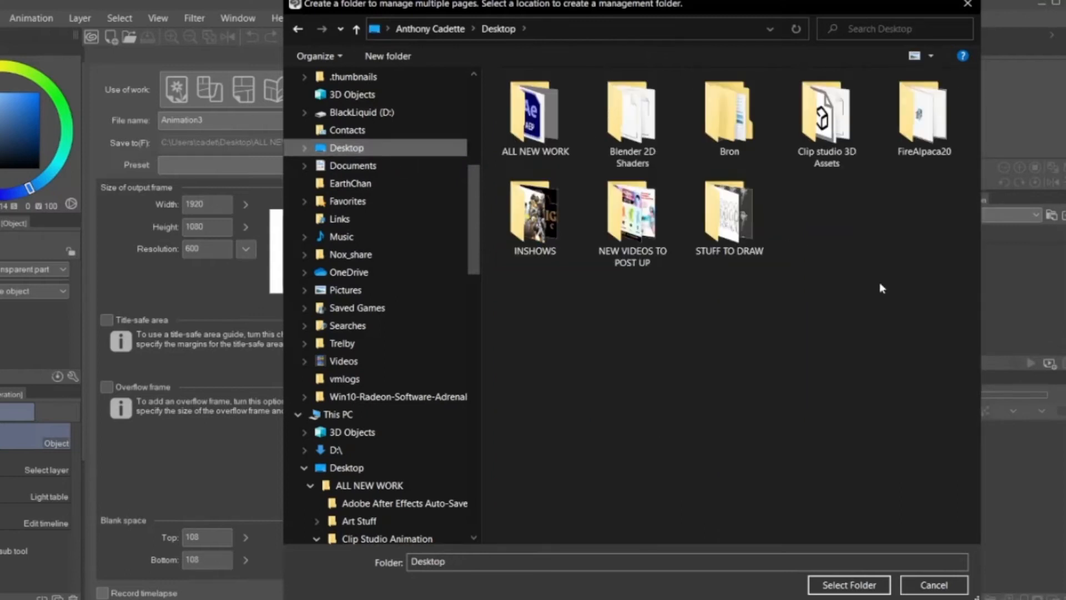
right_click(824, 283)
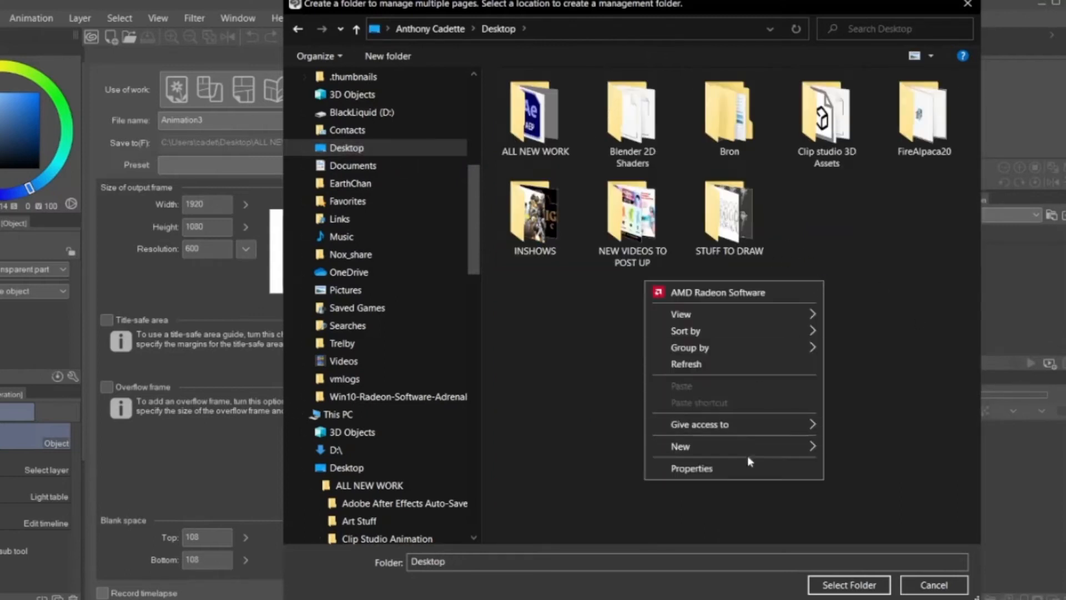
mouse_move(778, 446)
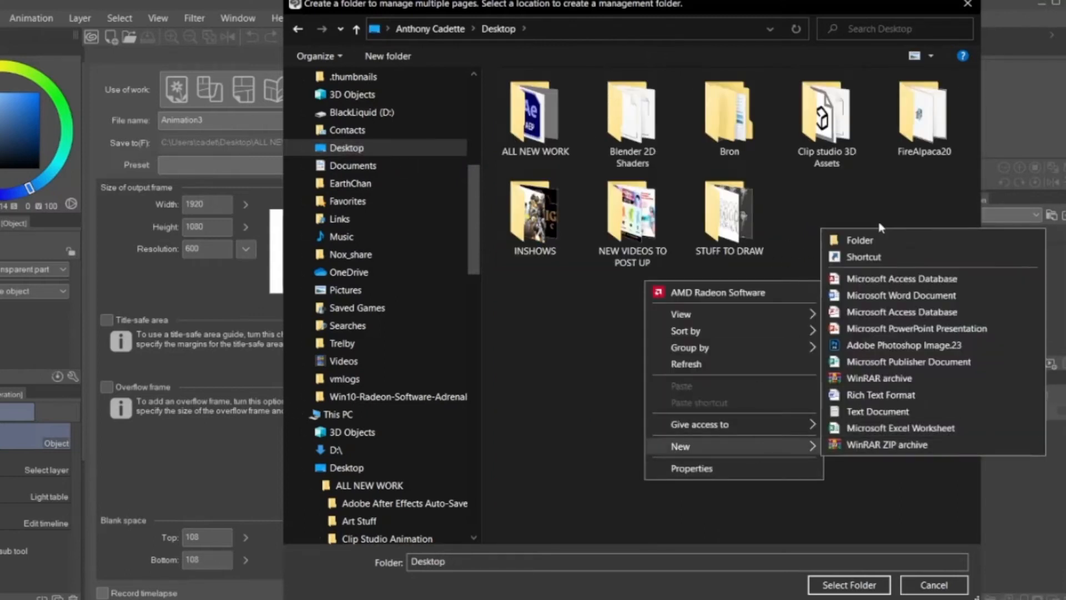
click(510, 308)
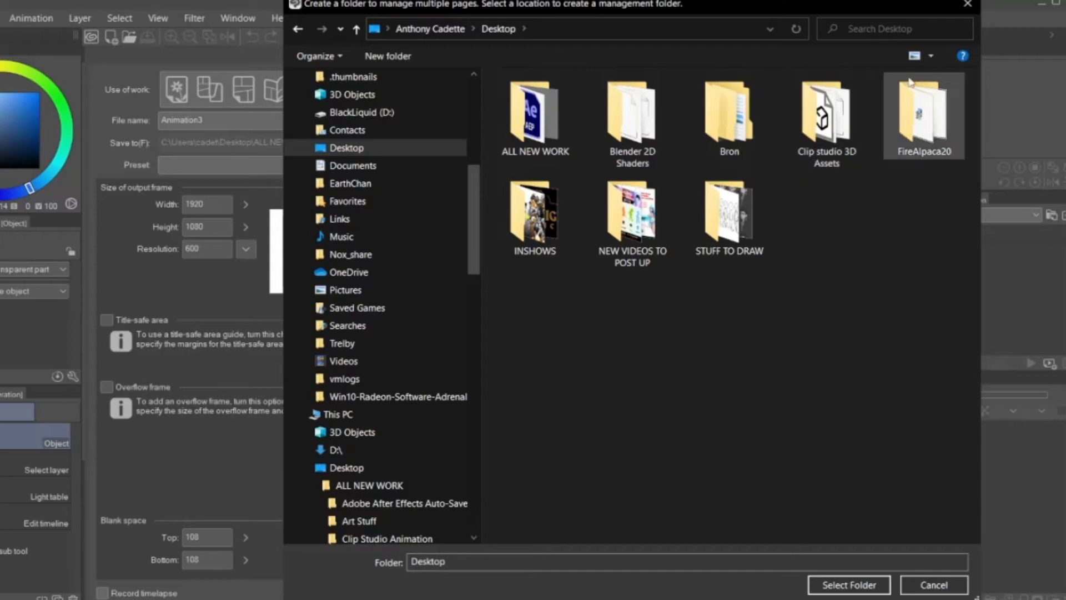
click(968, 4)
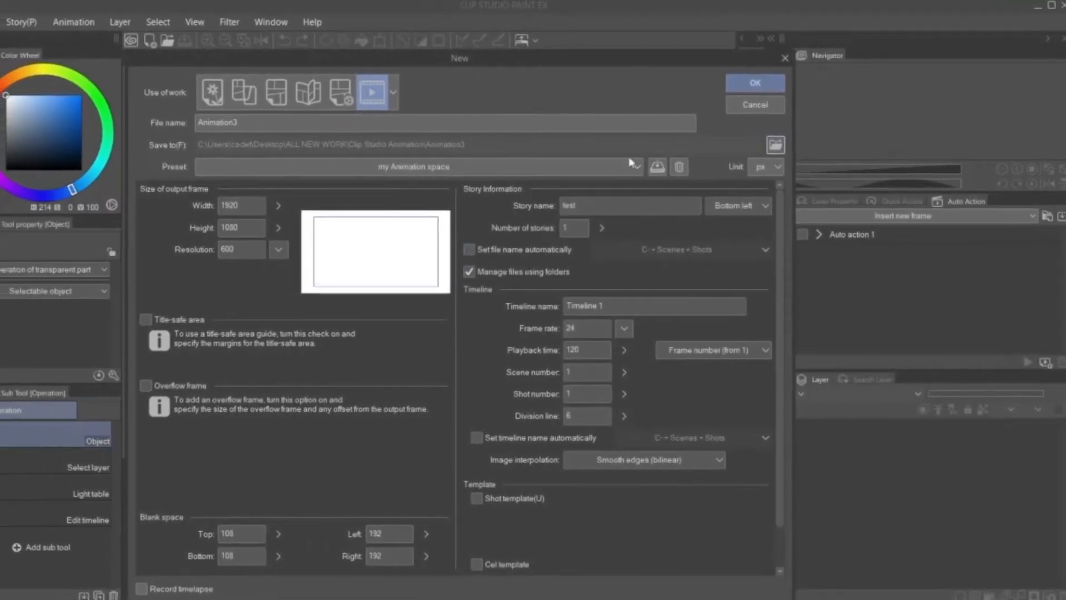
Step: Create the Animation3 file with the my Animation space preset and files managed using folders
click(761, 86)
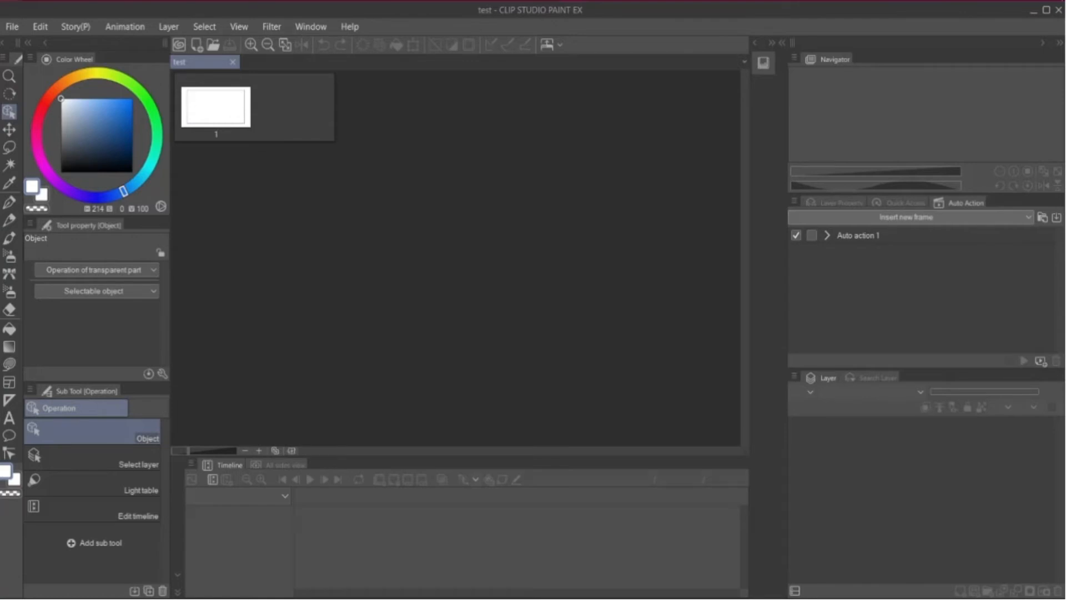
click(12, 26)
click(36, 47)
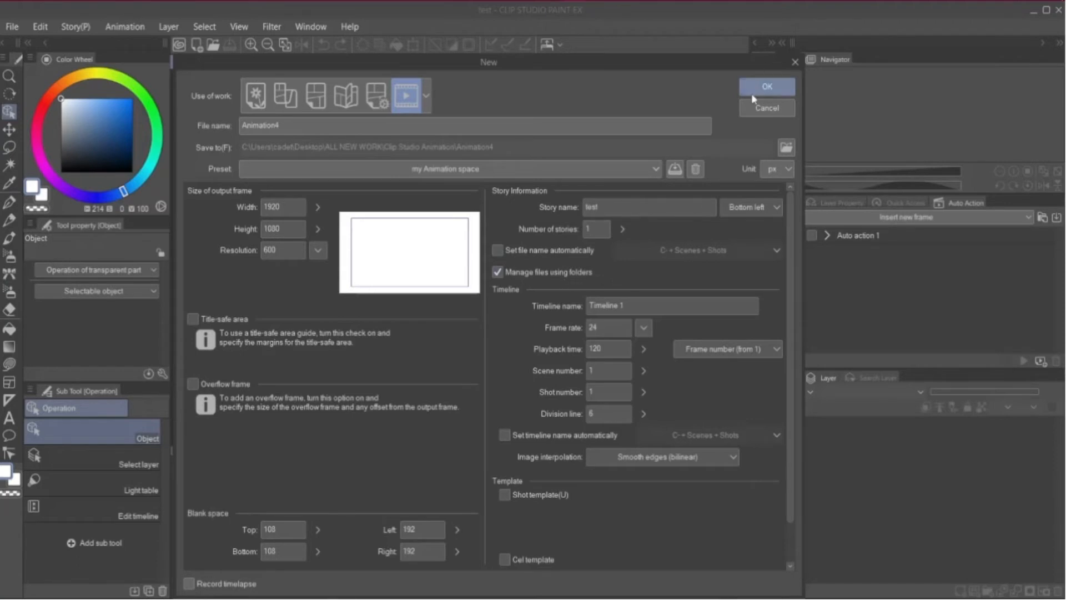
click(778, 108)
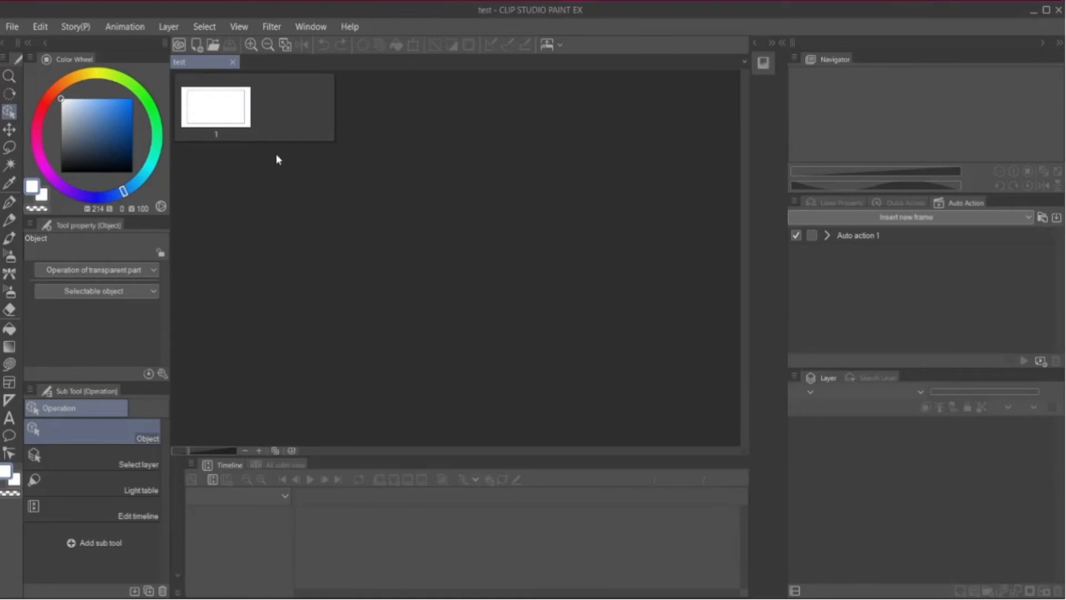
Step: Open page 1 of the test project and narrow the page overview to give the canvas more room
double_click(222, 115)
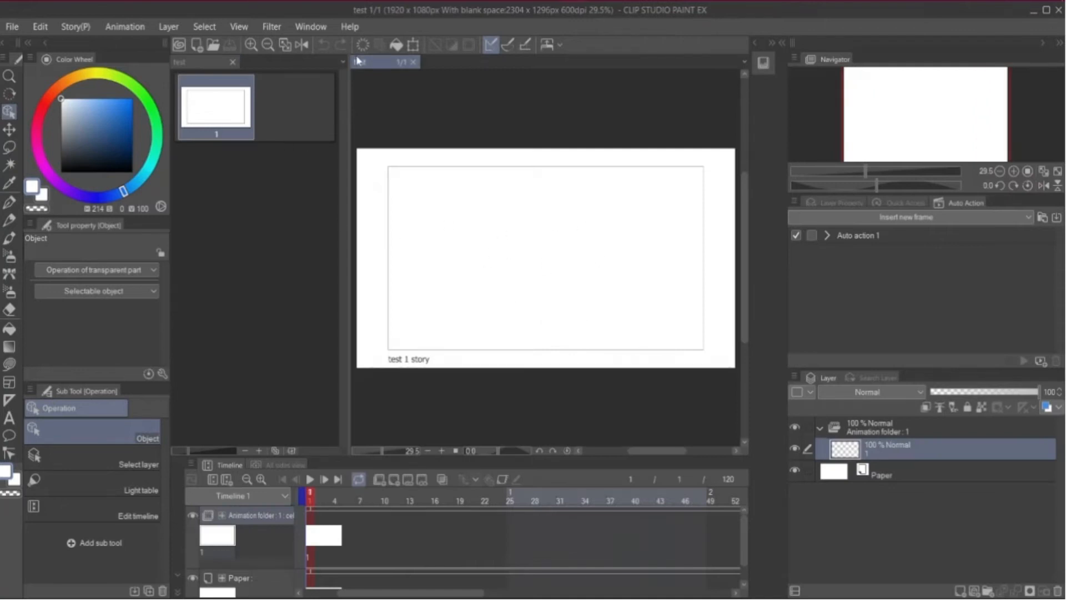
drag(346, 83, 263, 89)
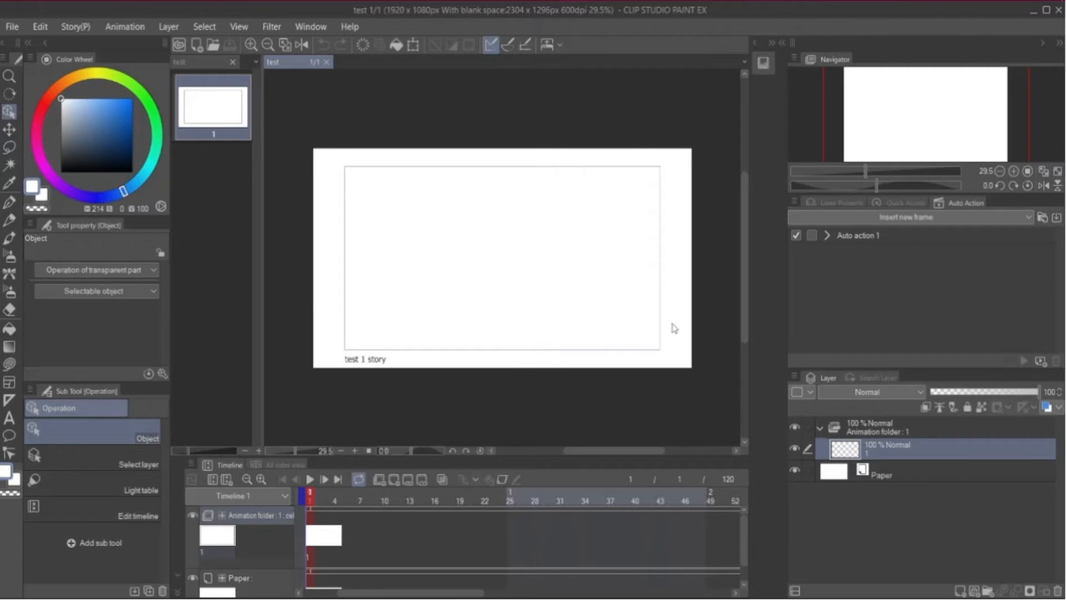
Step: Change the Paper layer's color to mid grey 7C7C7C
double_click(835, 475)
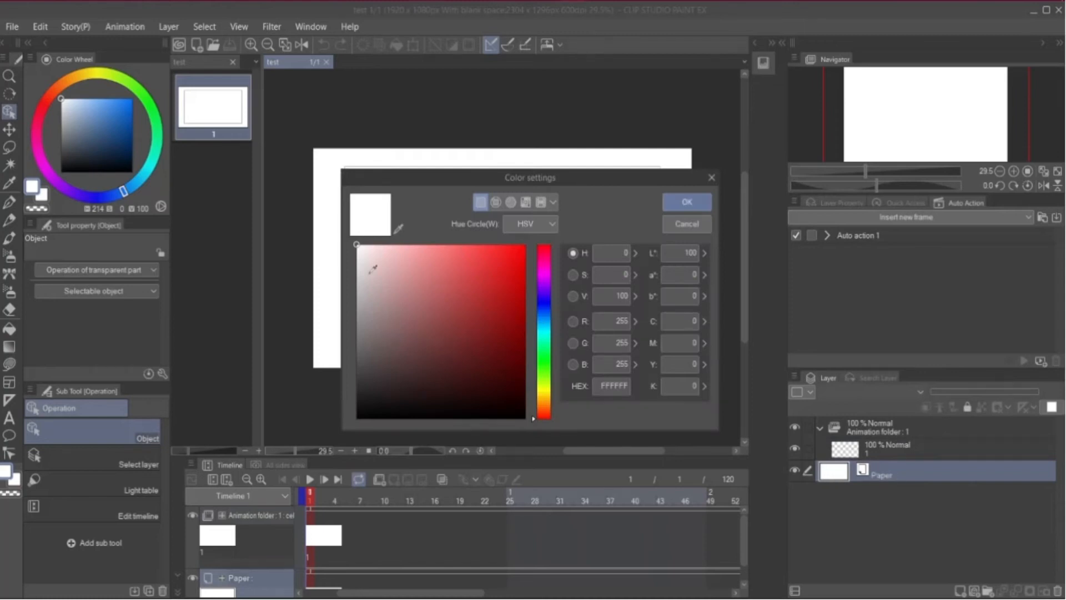
drag(375, 329, 348, 331)
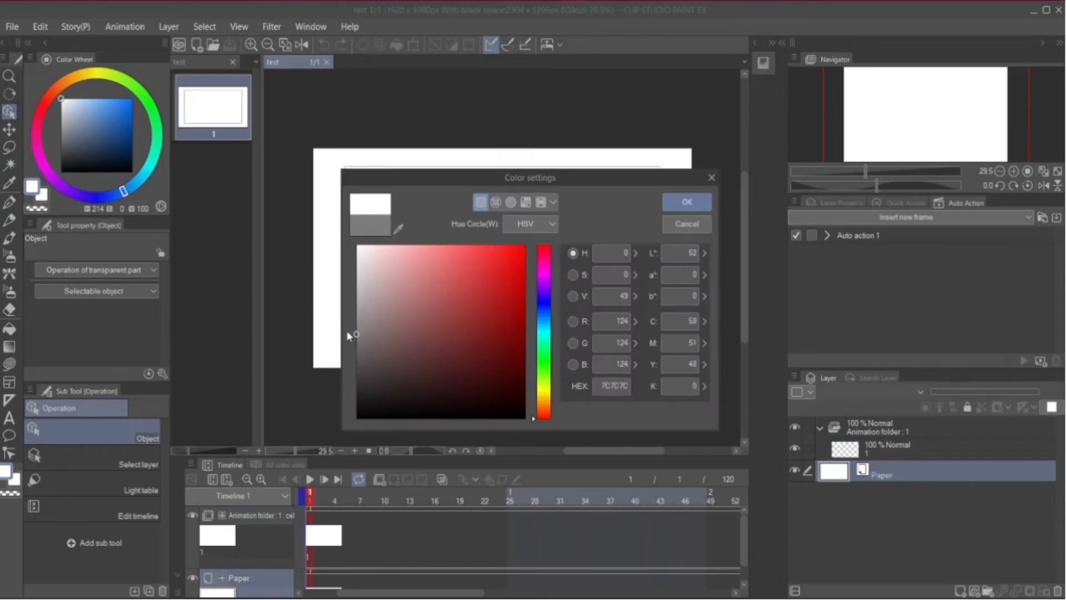
click(687, 202)
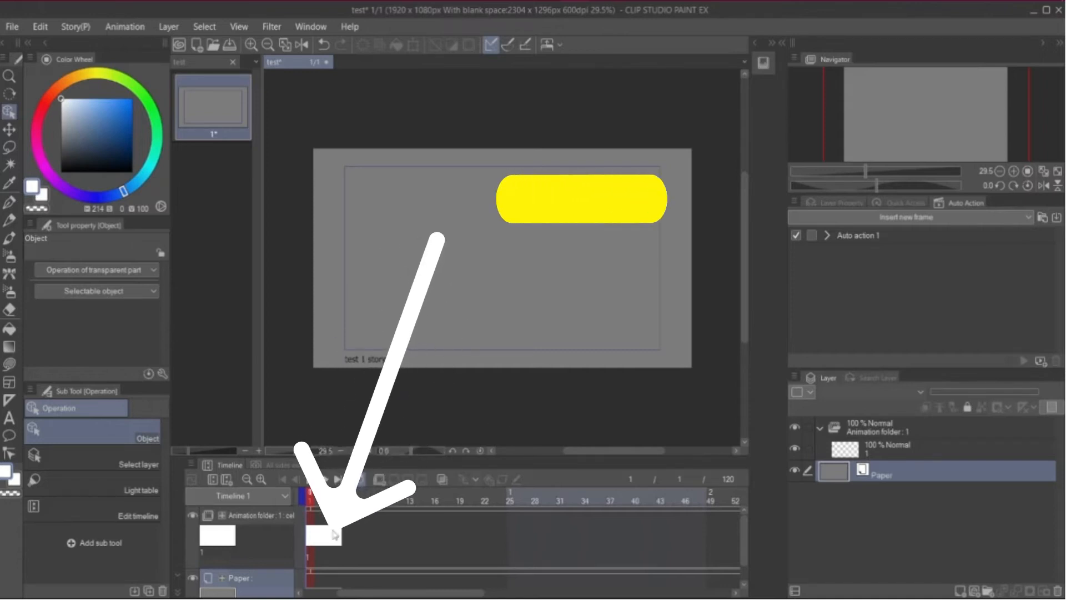
Step: Try adding a new animation cel at frame 4 of the timeline, and undo it
click(312, 541)
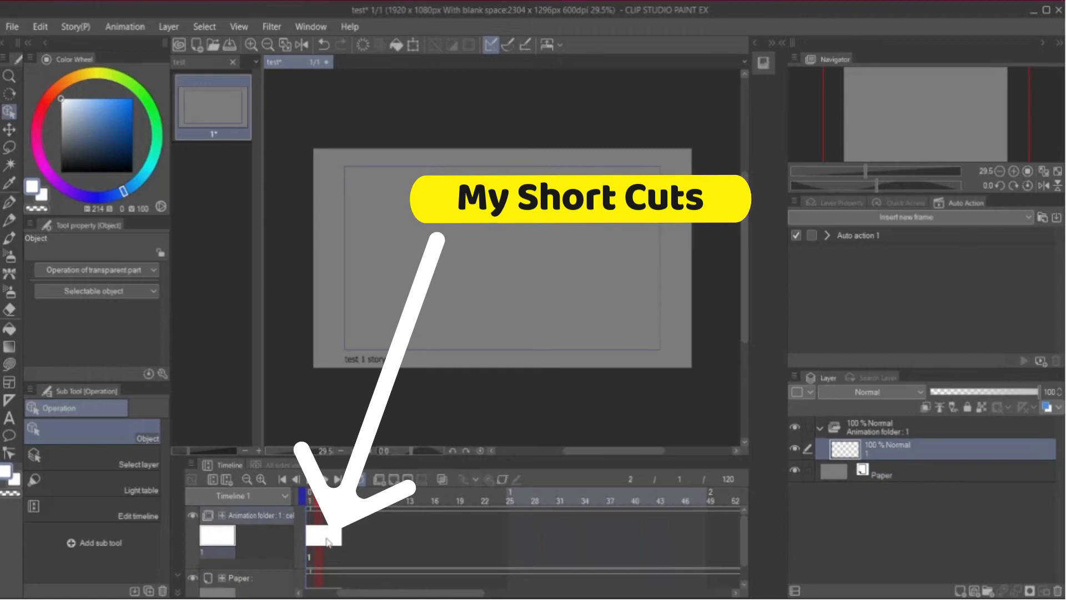
click(336, 539)
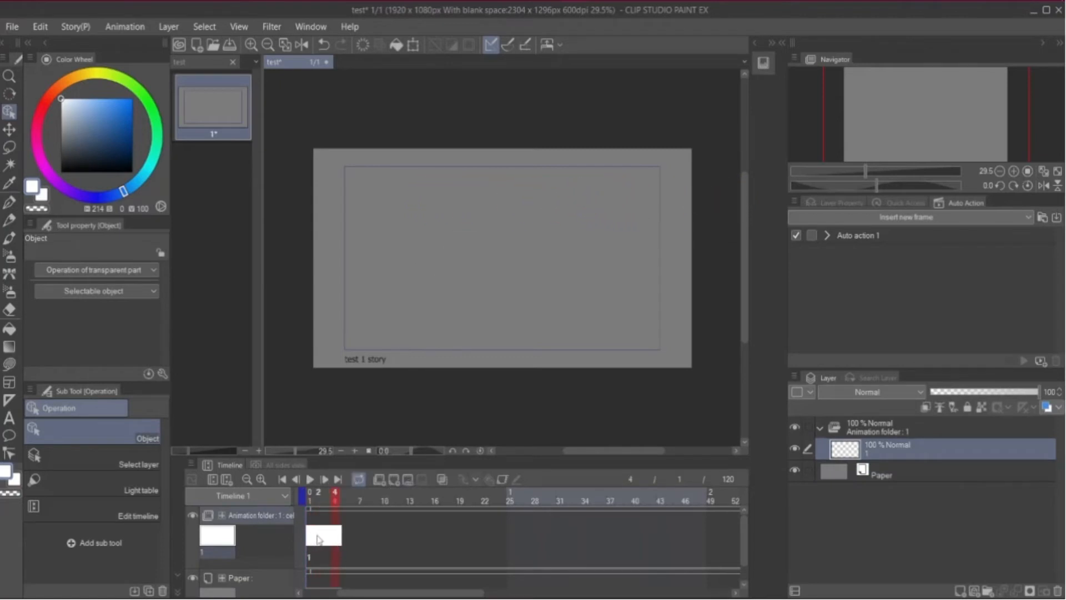
click(313, 539)
key(F1)
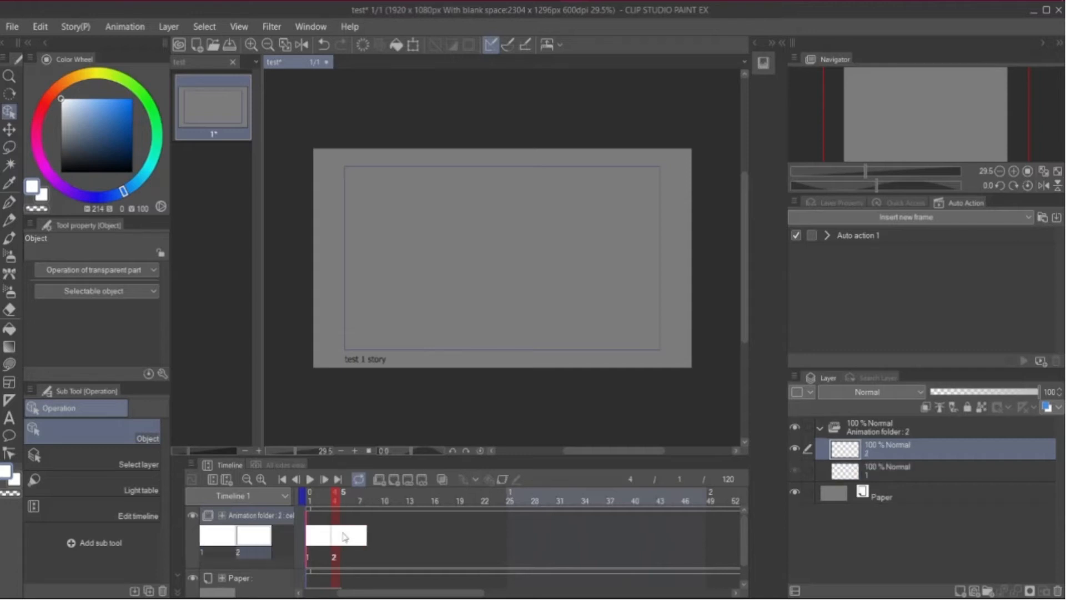
key(ctrl+z)
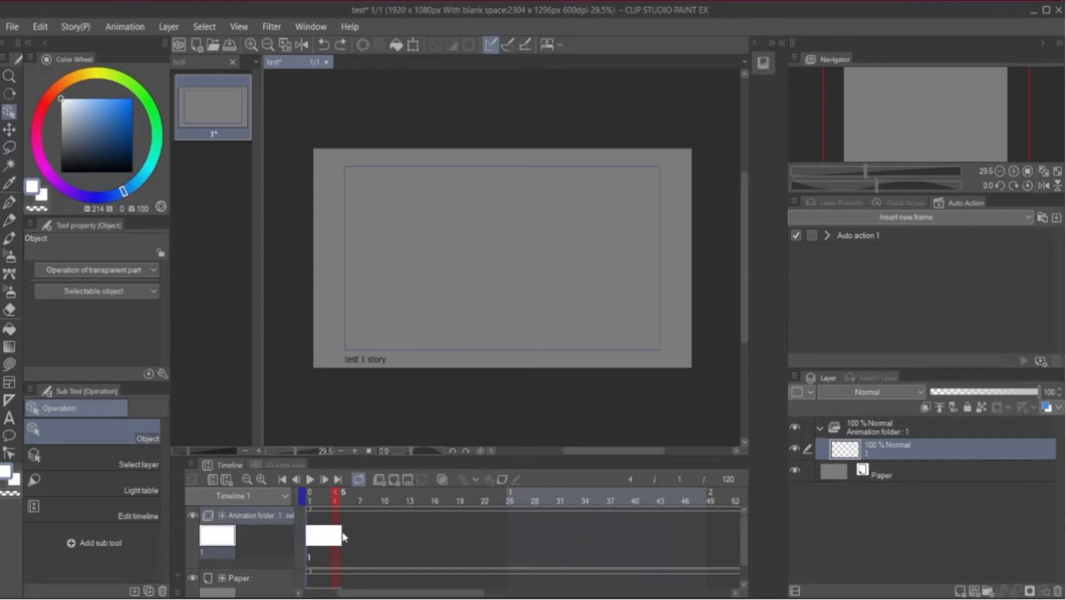
Step: Starting from frame 1, add six new animation cels on consecutive frames 2 to 7 of the timeline
key(Left)
key(Left)
key(Left)
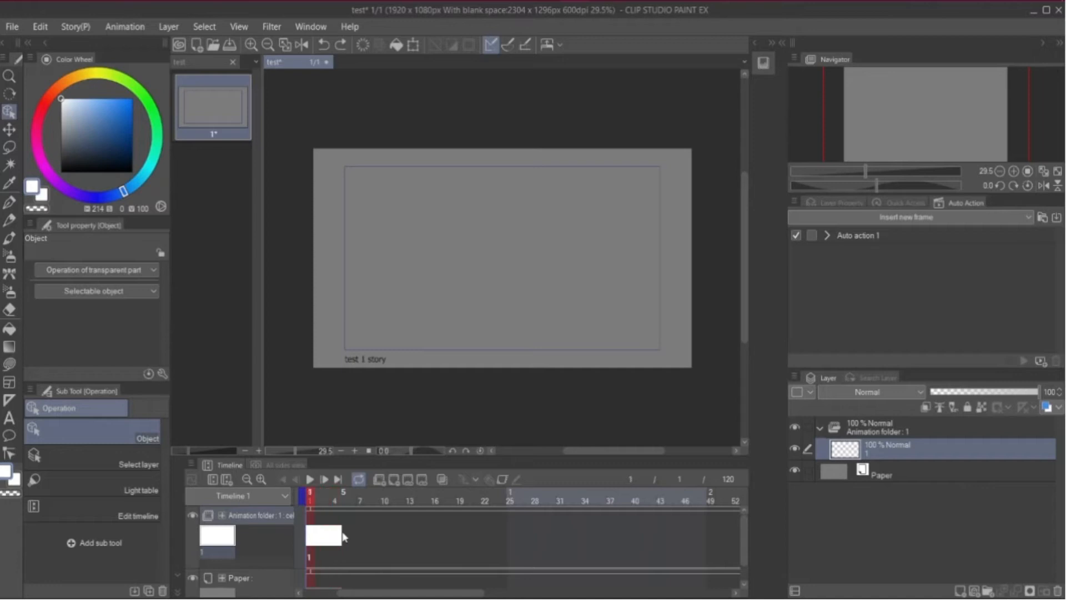
key(F1)
key(F1)
key(F1)
key(F1)
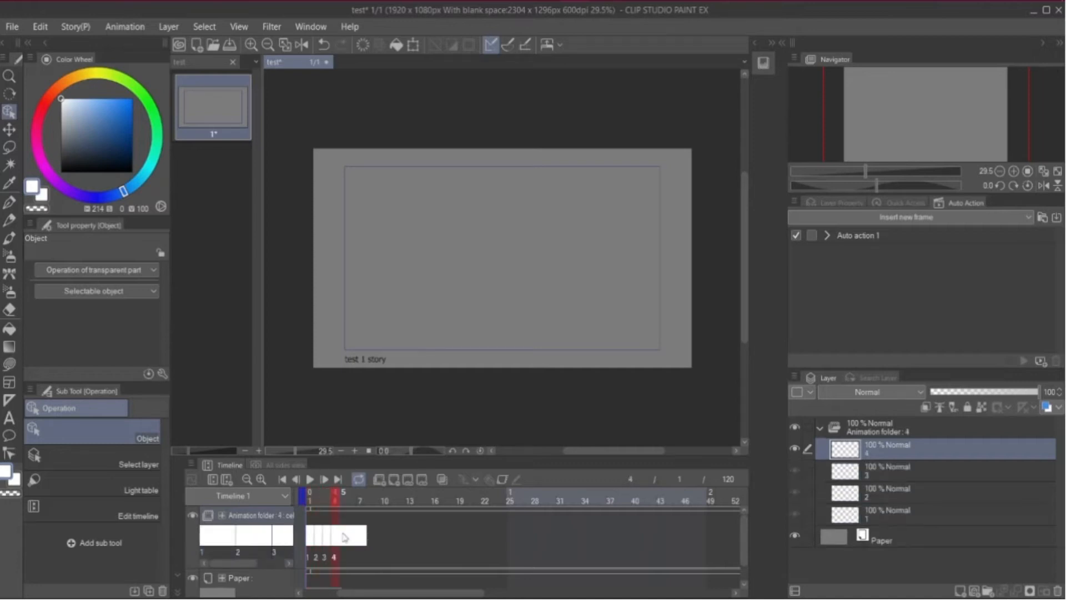
key(F1)
key(F1)
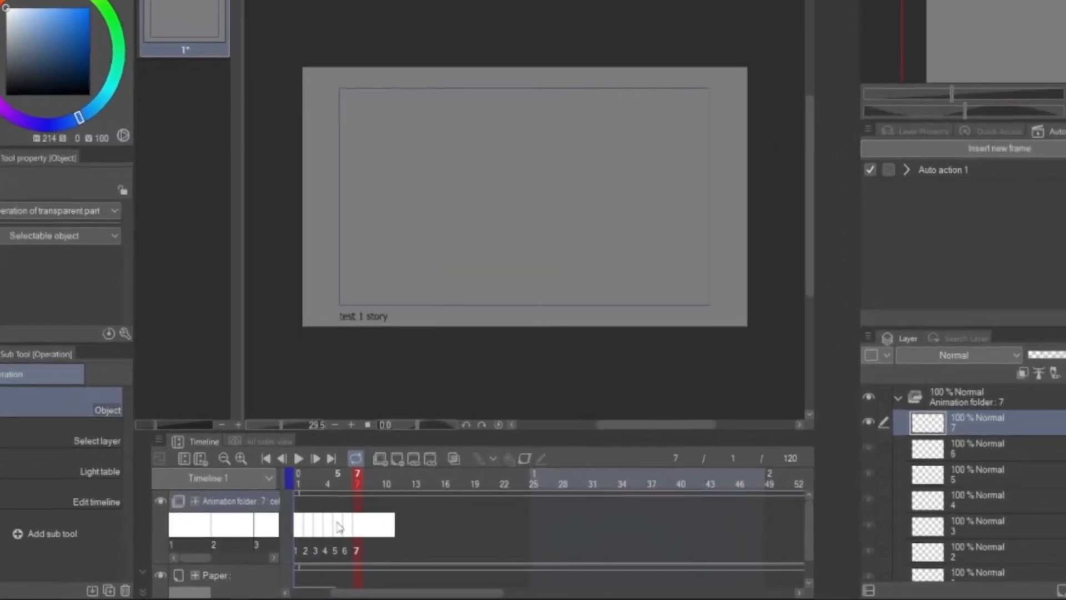
Step: Return to frame 1 and insert one frame there to extend the first cel's exposure
key(Left)
key(Left)
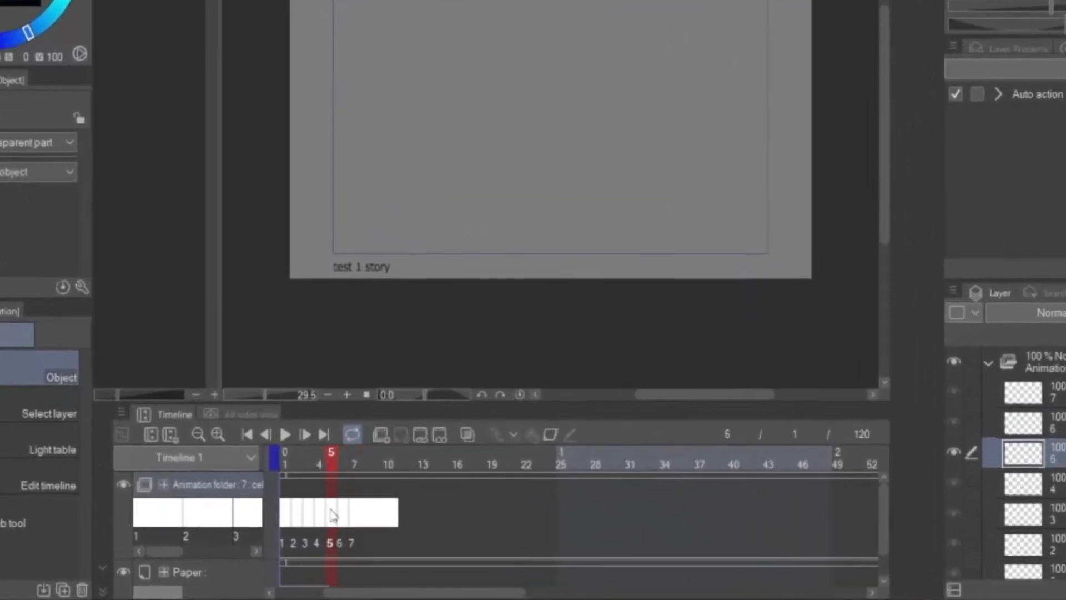
key(Left)
key(Left)
key(Left)
key(Left)
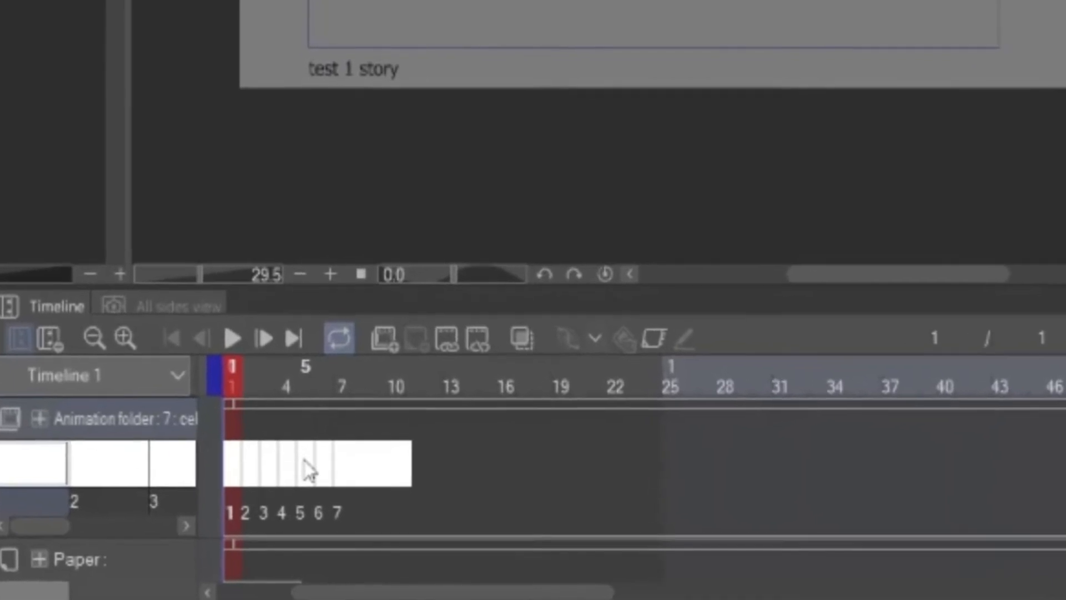
right_click(232, 466)
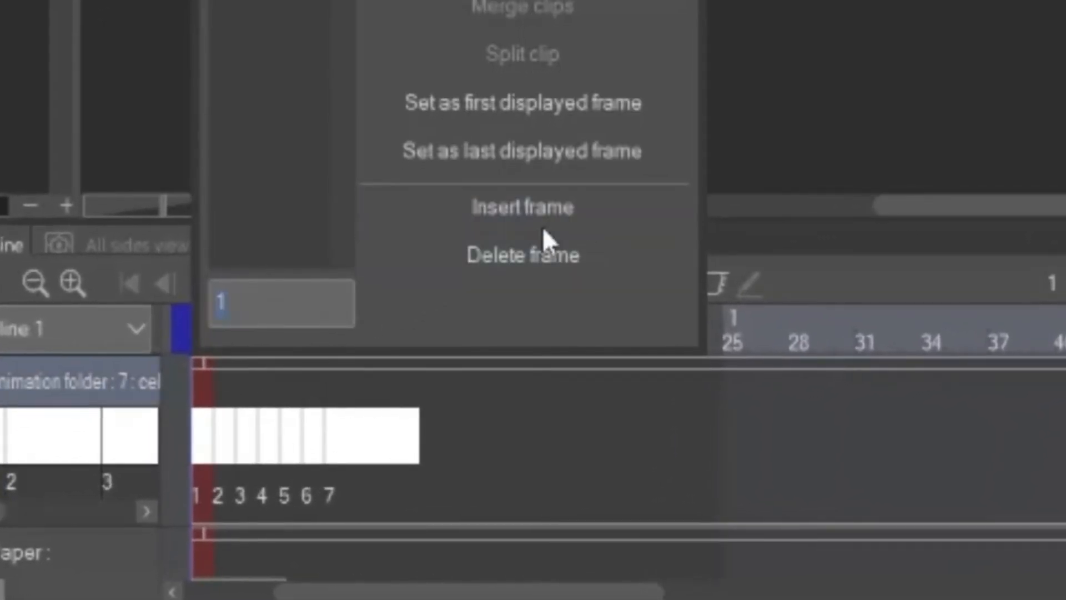
click(528, 213)
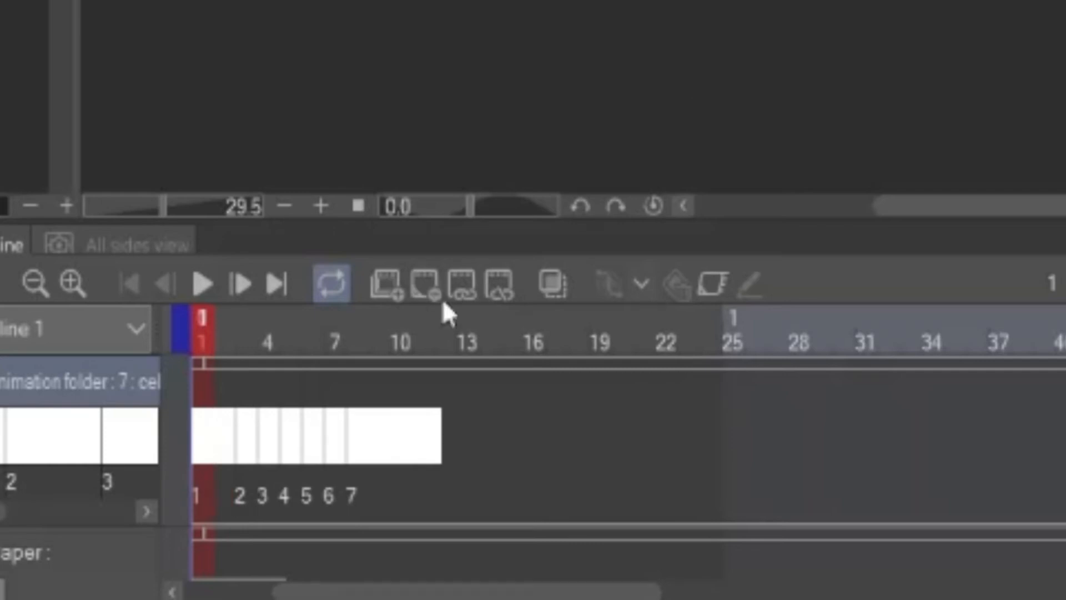
Step: Remove the extra frame from the first cel's exposure and return the playhead to frame 1
right_click(221, 454)
click(555, 264)
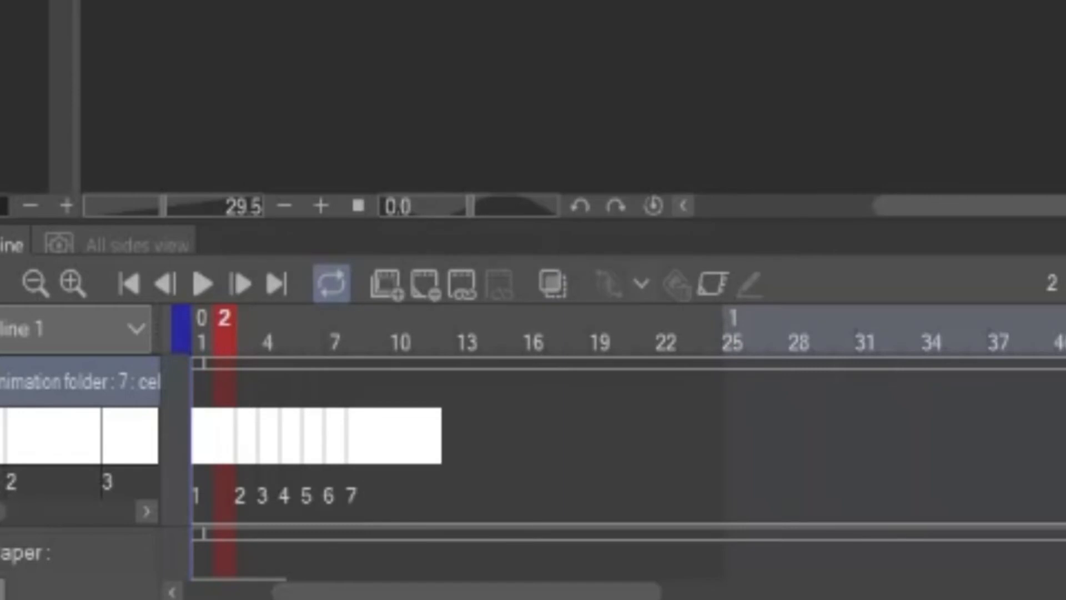
click(207, 456)
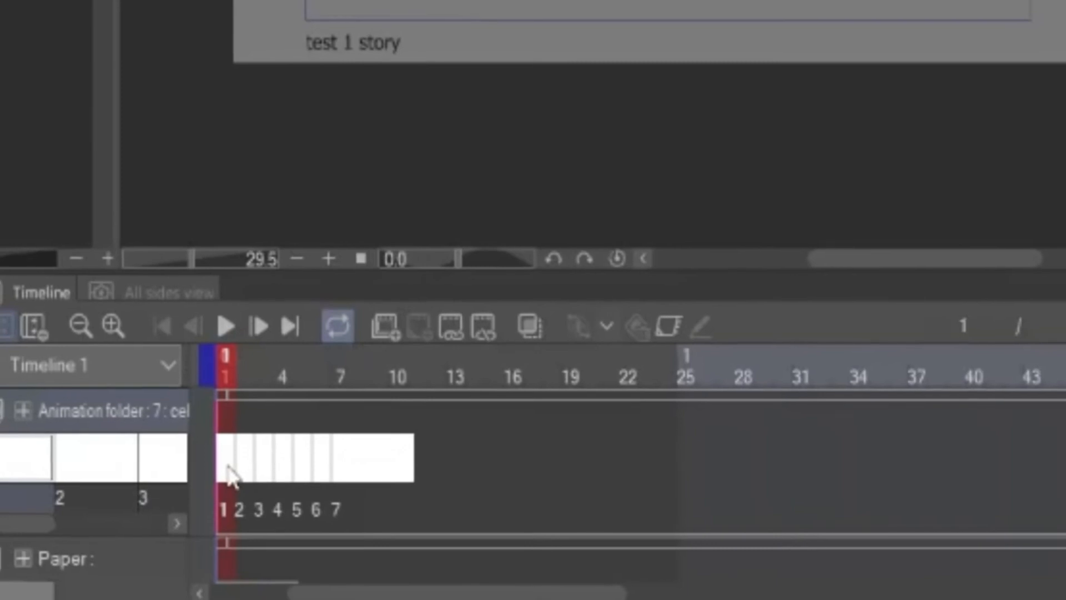
click(247, 470)
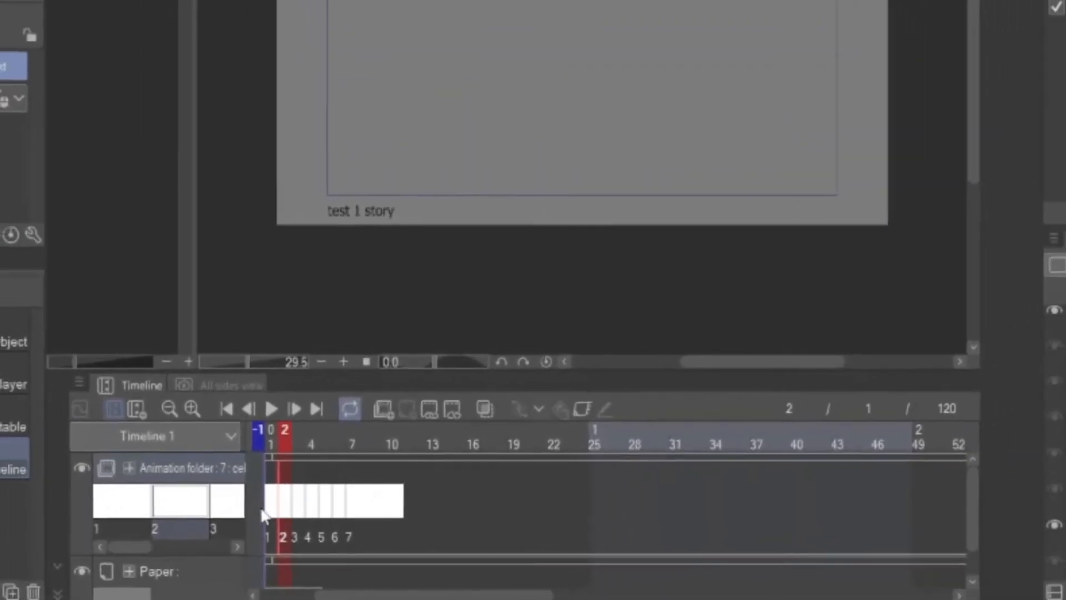
click(257, 500)
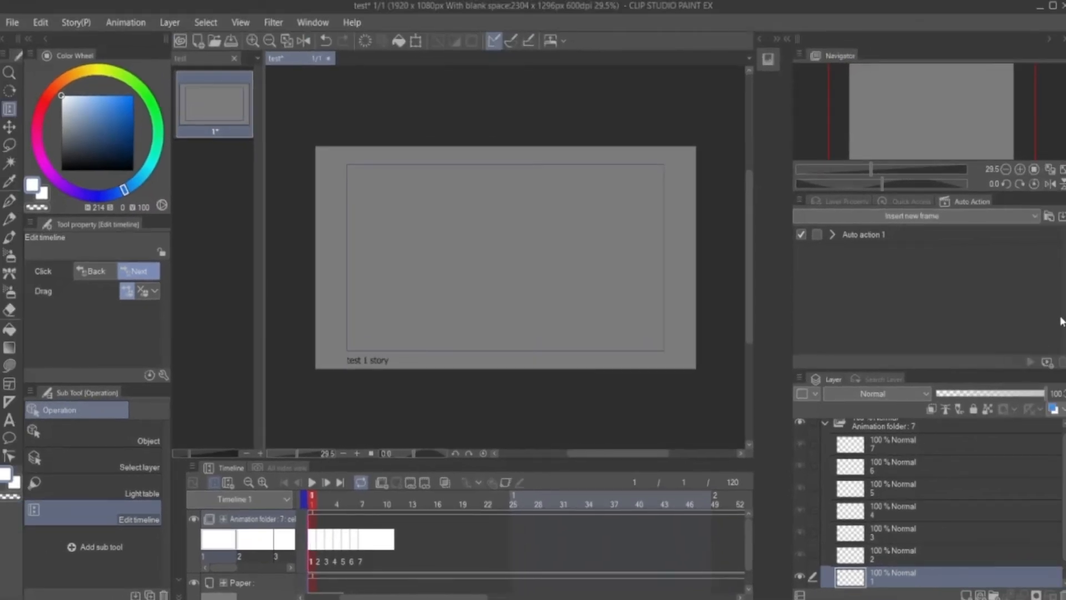
Step: Create a new auto action set named "Insert F" and keep its action's default name
click(313, 22)
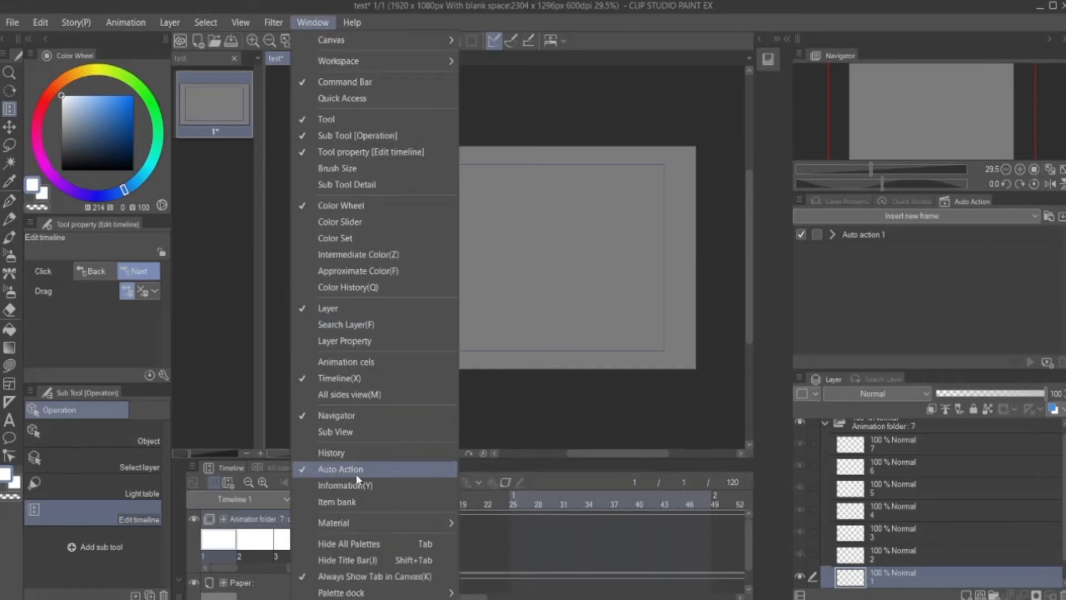
click(940, 297)
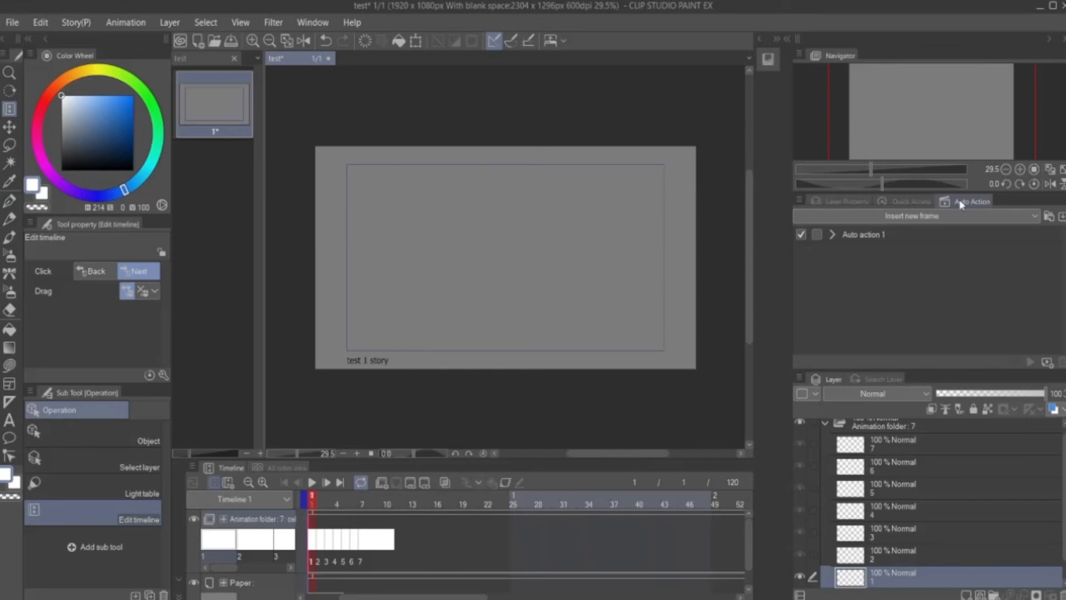
click(1049, 218)
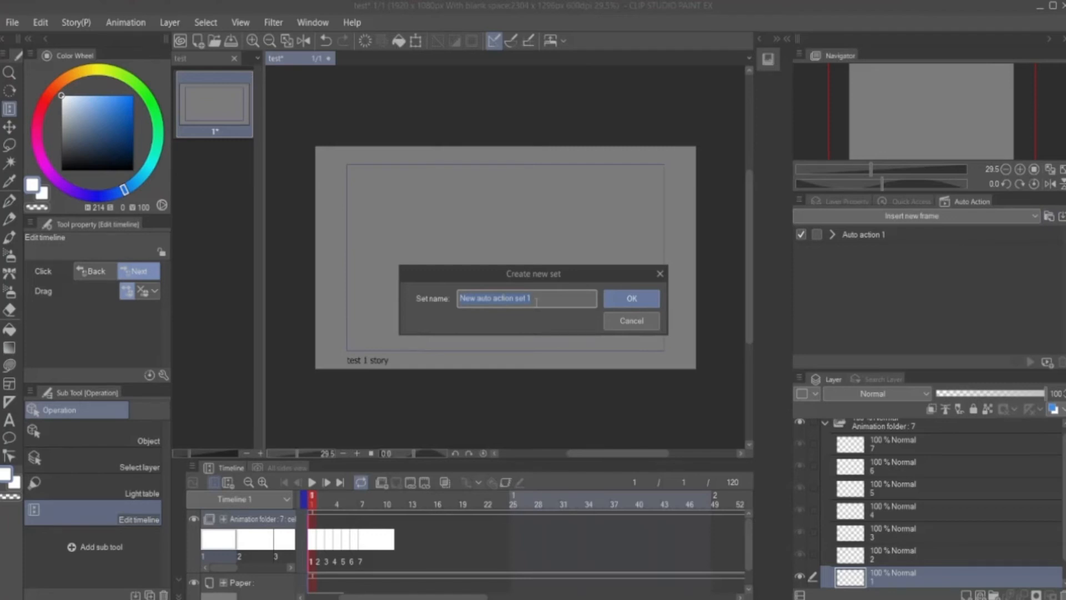
key(BackSpace)
text(Insert F)
click(637, 299)
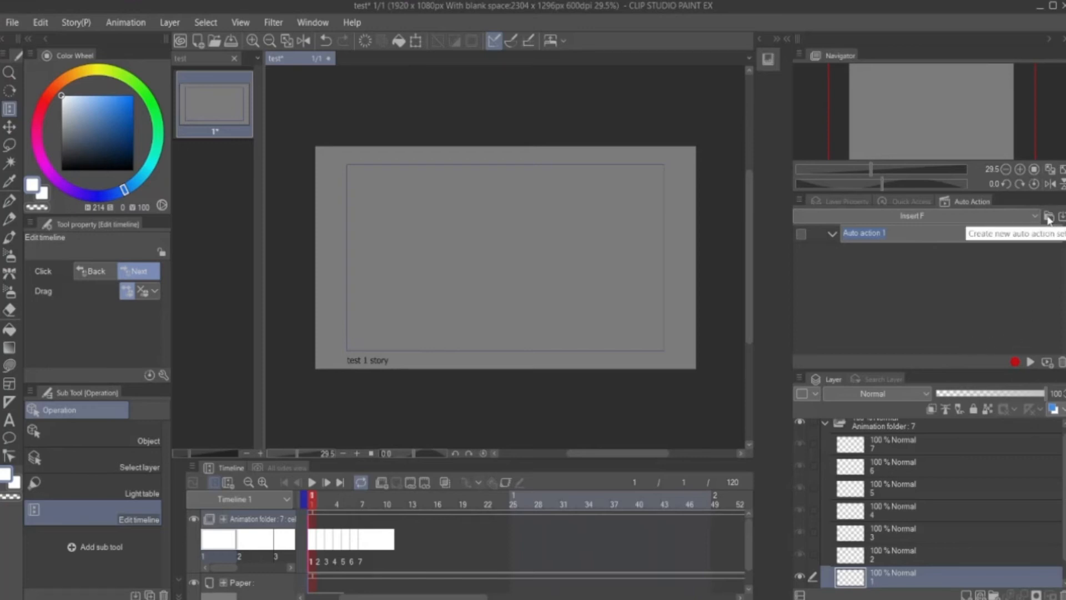
key(Return)
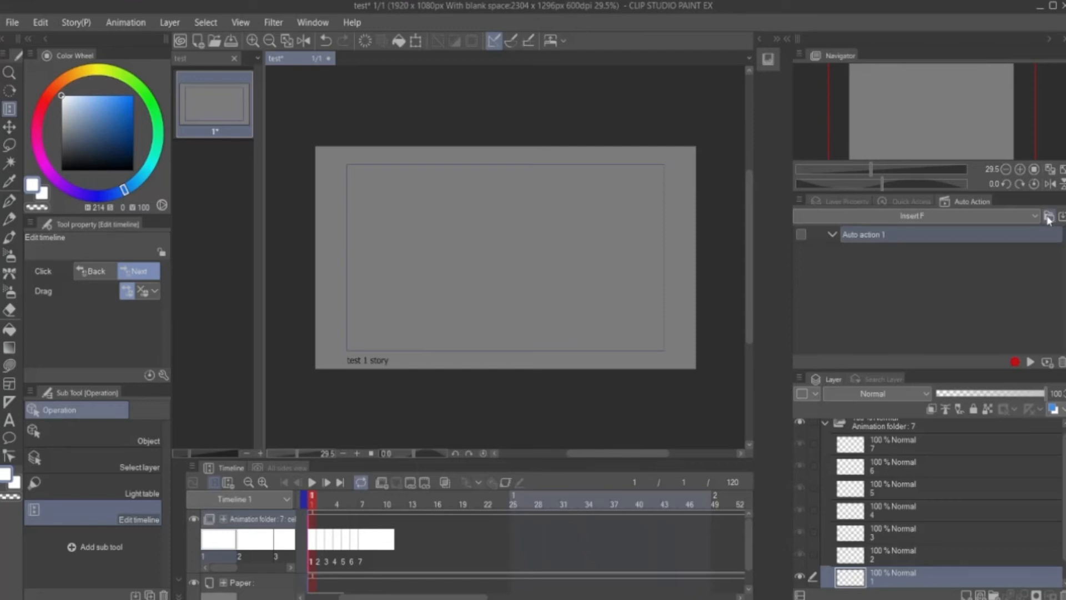
Step: Create another auto action set named "Delete F"
click(1048, 220)
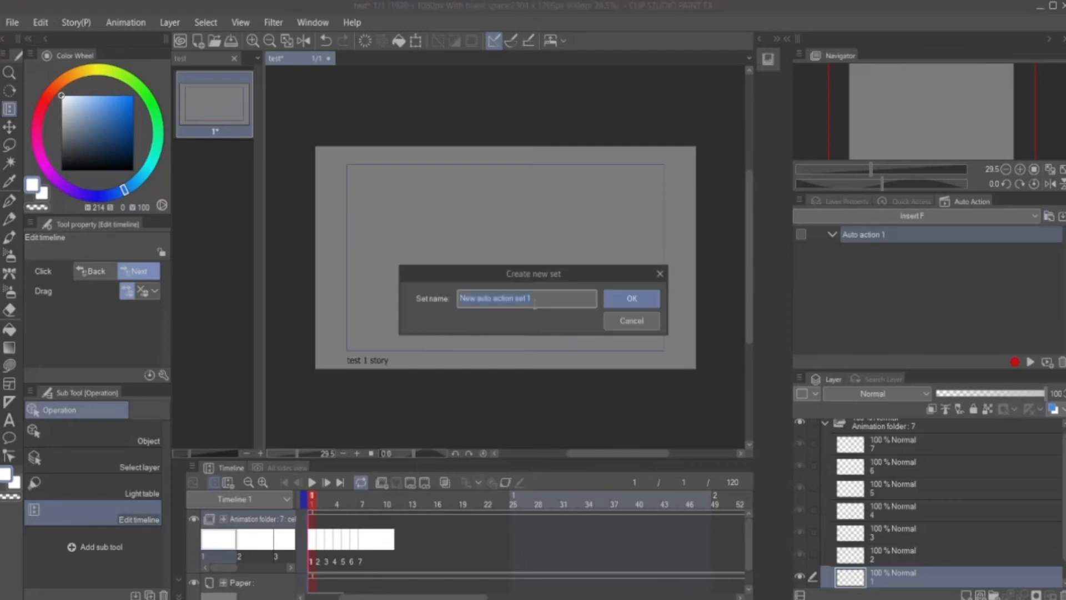
key(BackSpace)
text(Del)
key(BackSpace)
text(e F)
click(629, 297)
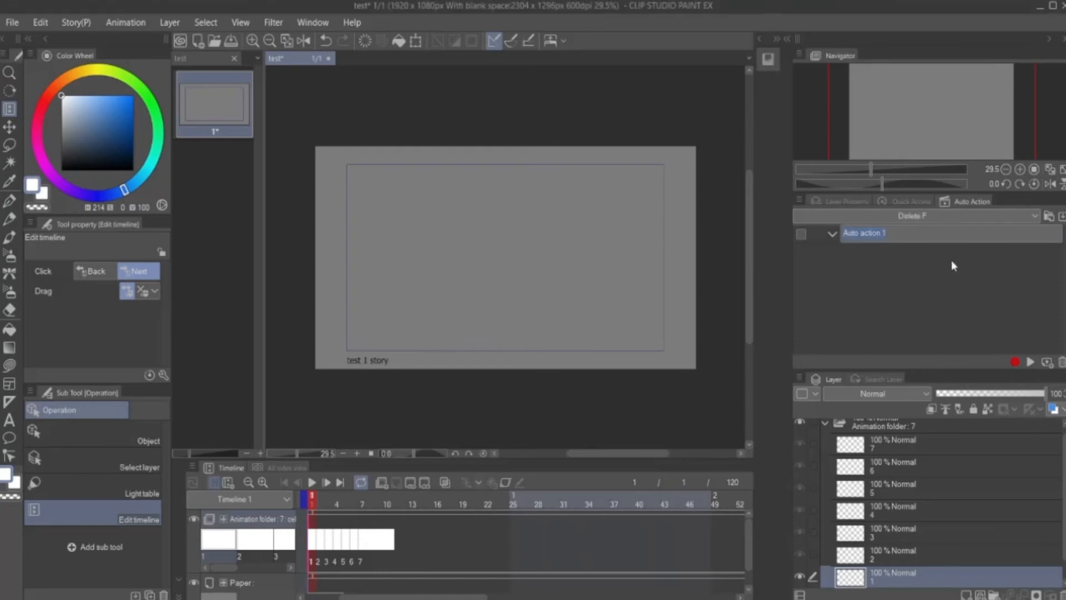
Step: In the Insert F set, record an action that inserts one frame on the first cel and goes to the next frame
click(907, 213)
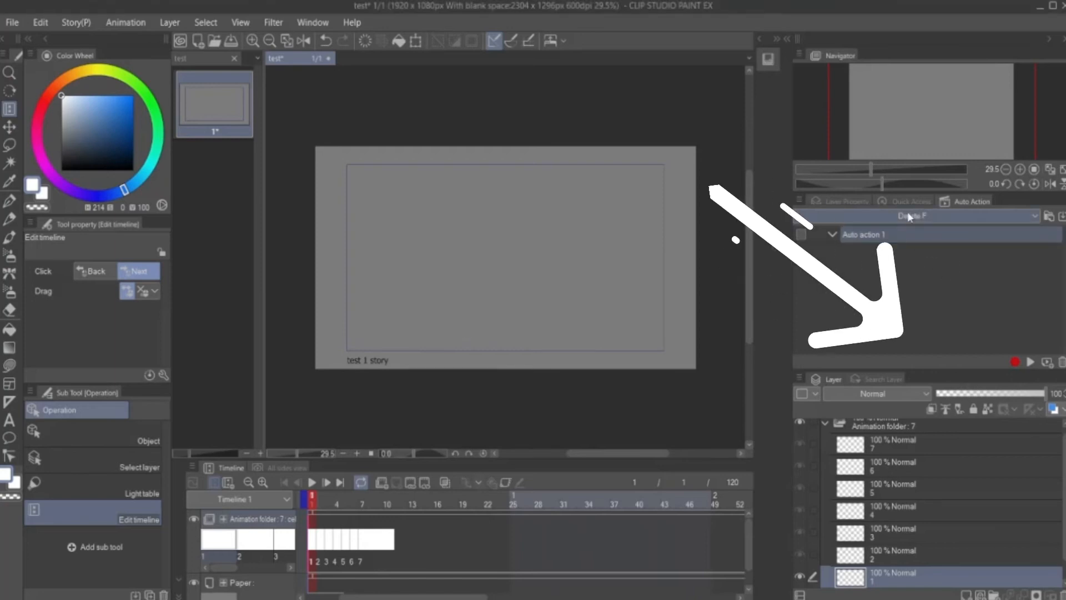
click(1007, 216)
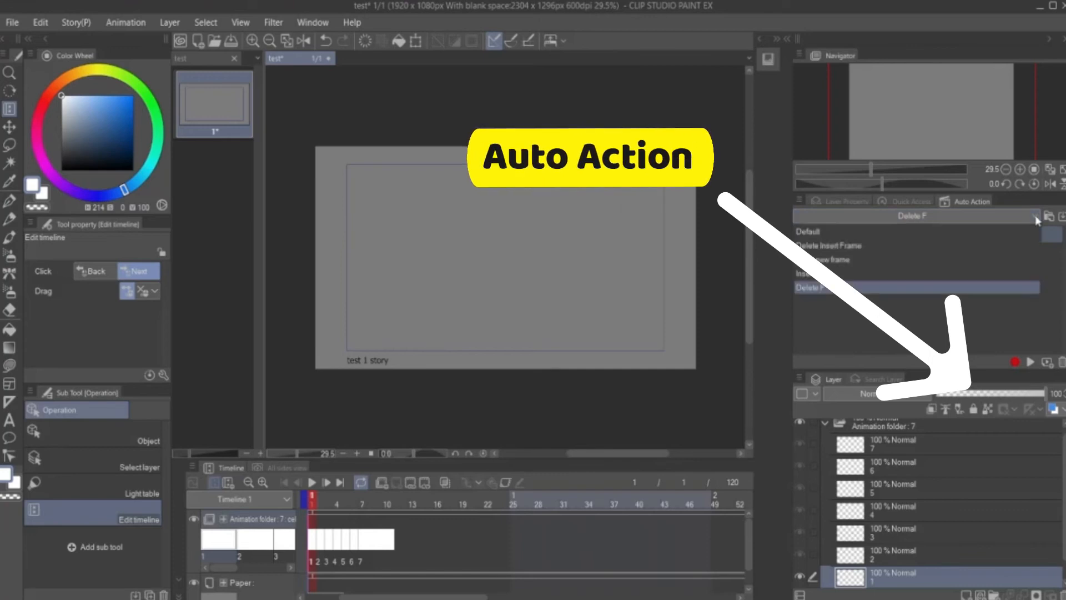
click(831, 273)
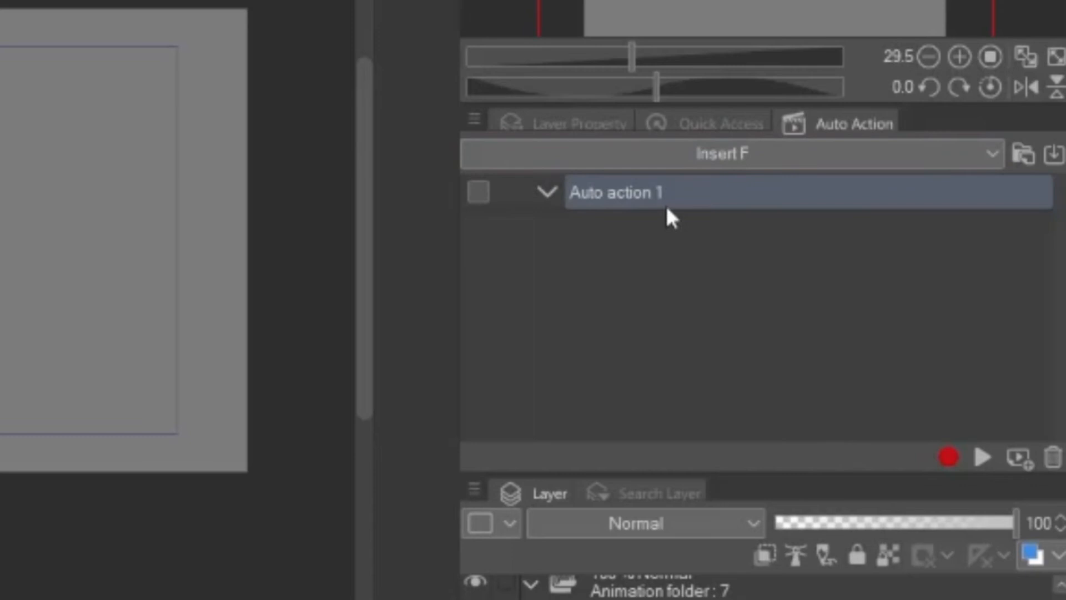
click(948, 458)
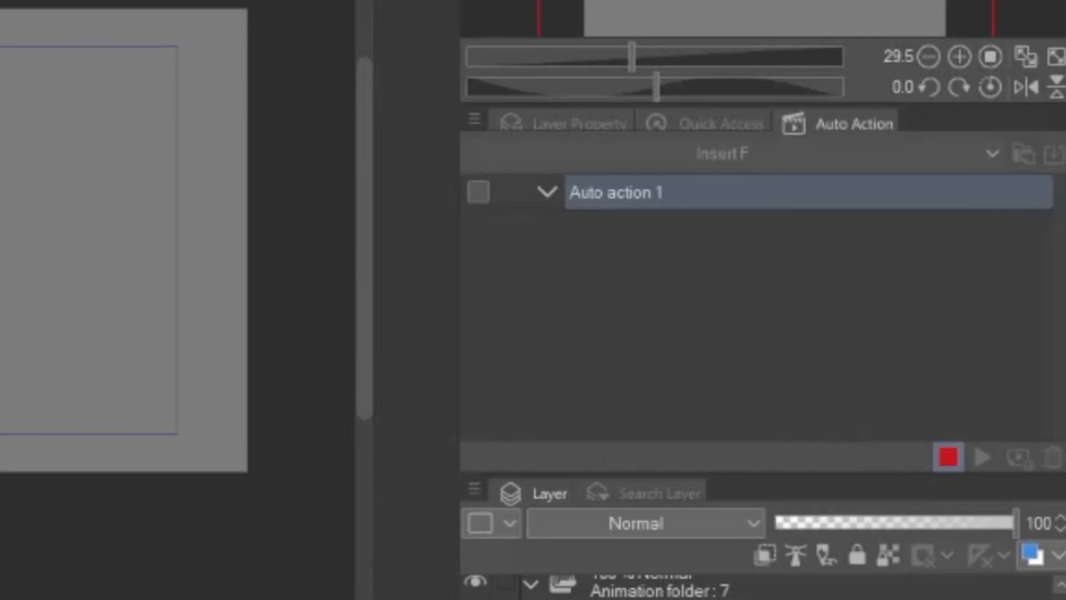
click(659, 590)
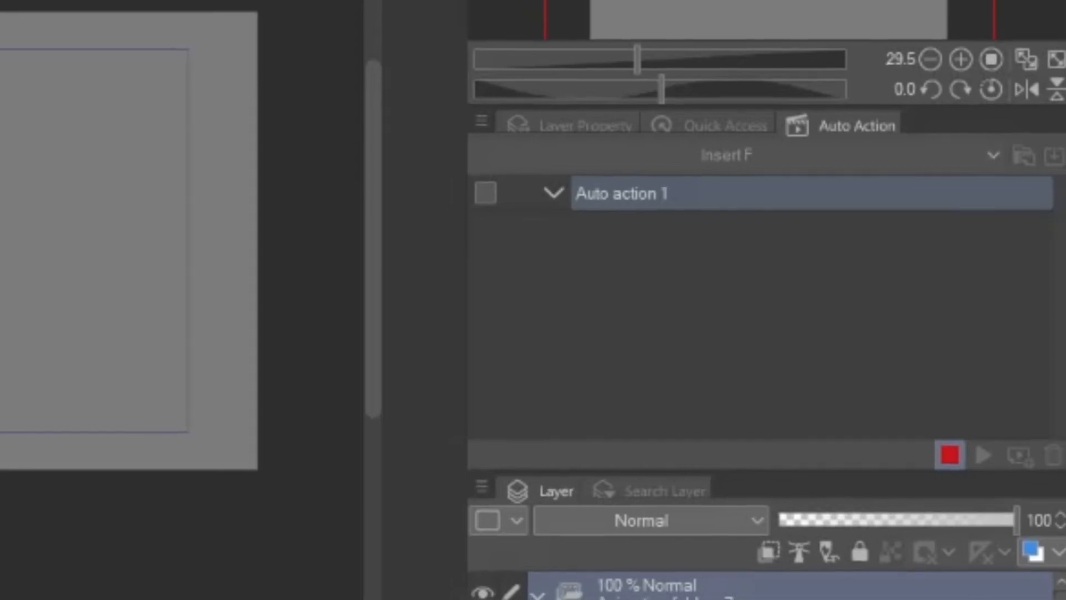
click(133, 362)
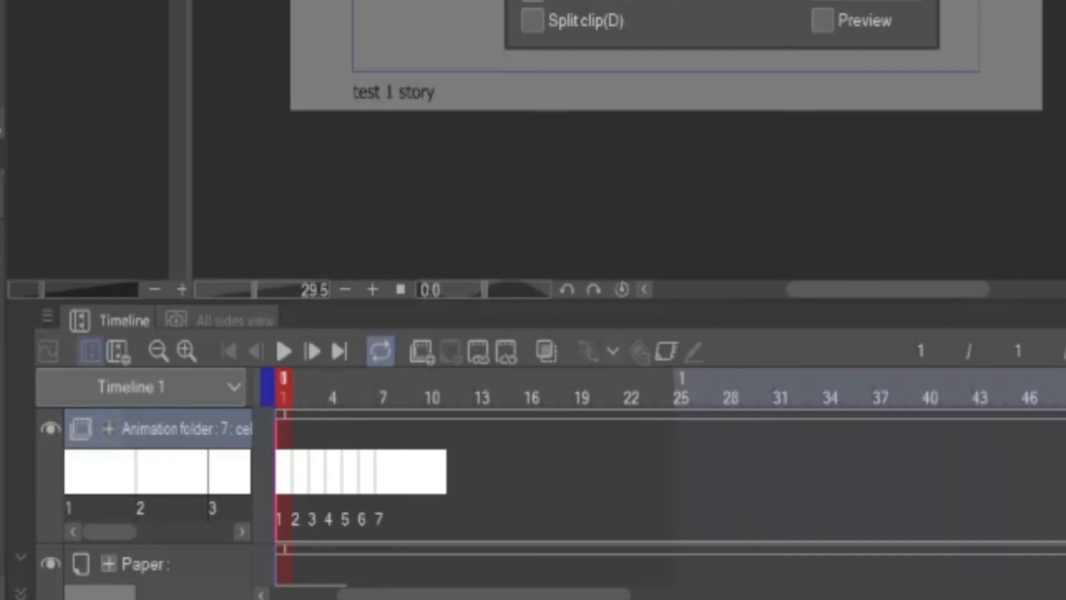
key(Return)
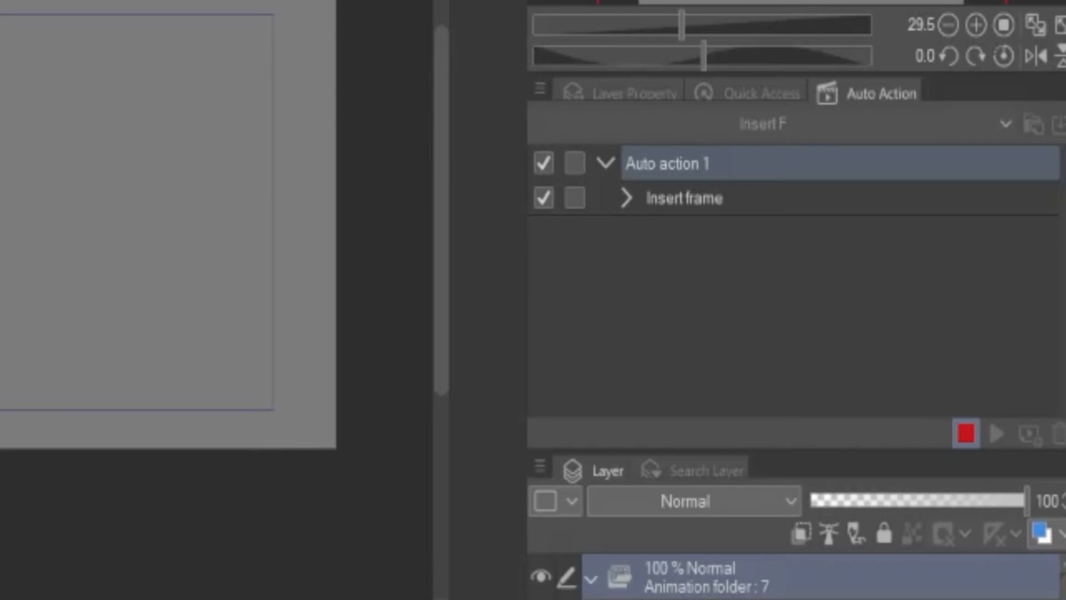
key(Right)
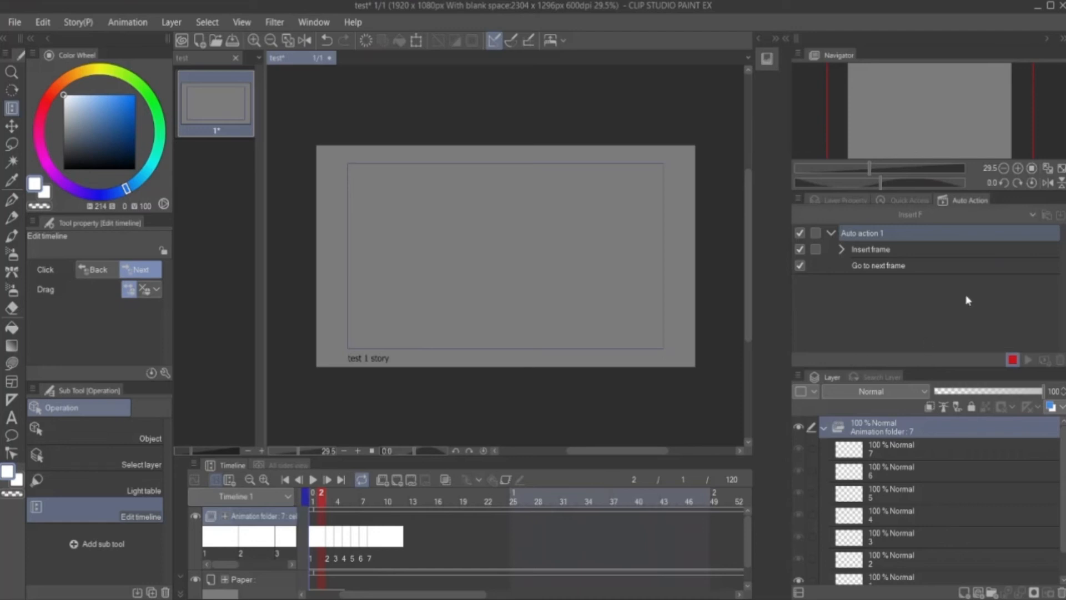
click(1012, 361)
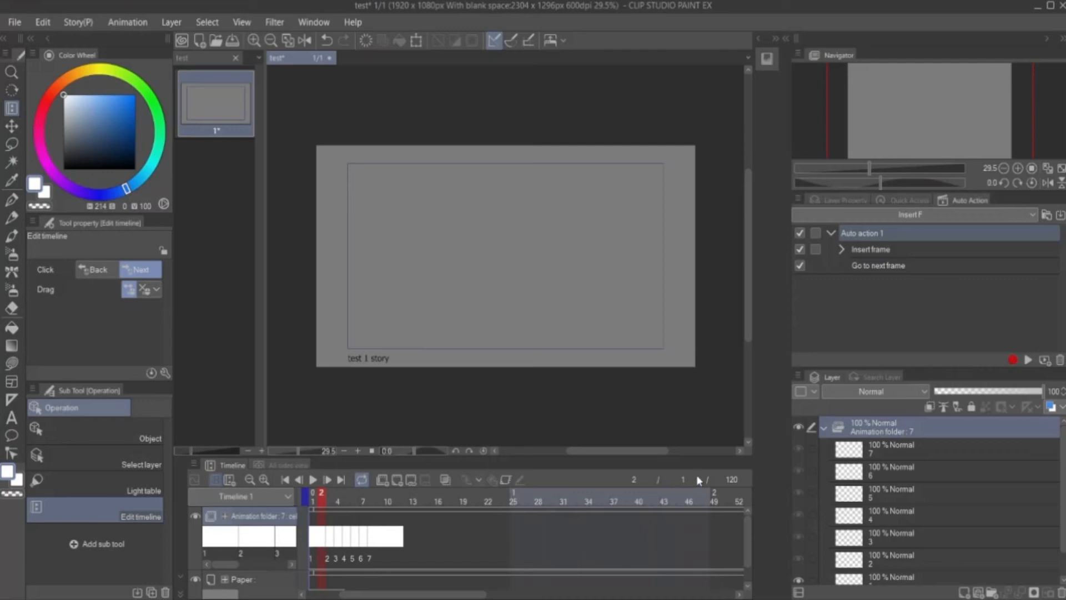
Step: Run the Insert F action on cels 2 and 3 to extend each one's exposure by one frame
key(Right)
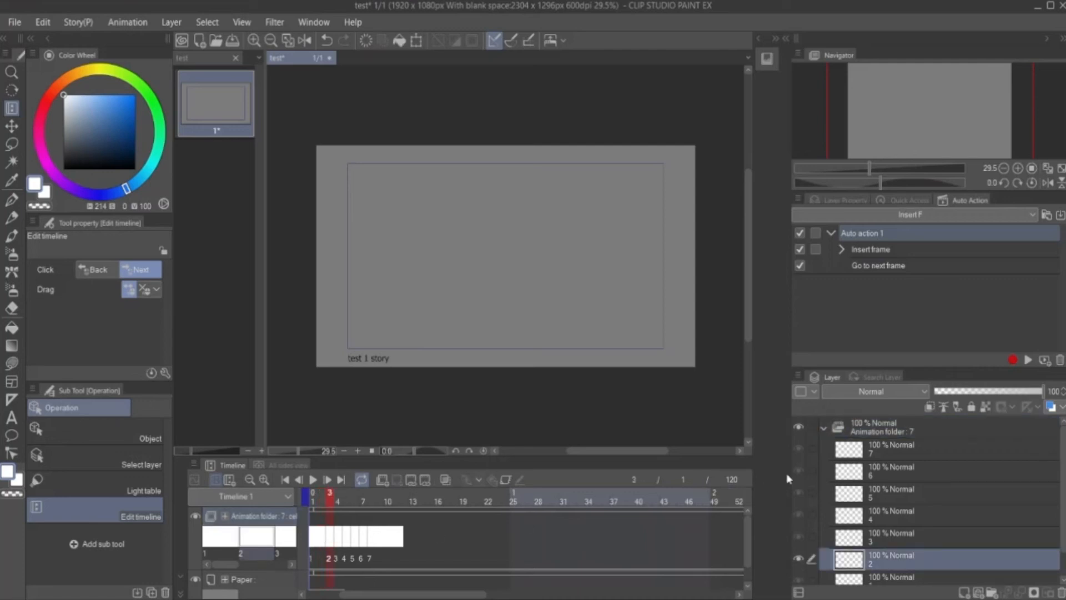
click(1028, 360)
key(Right)
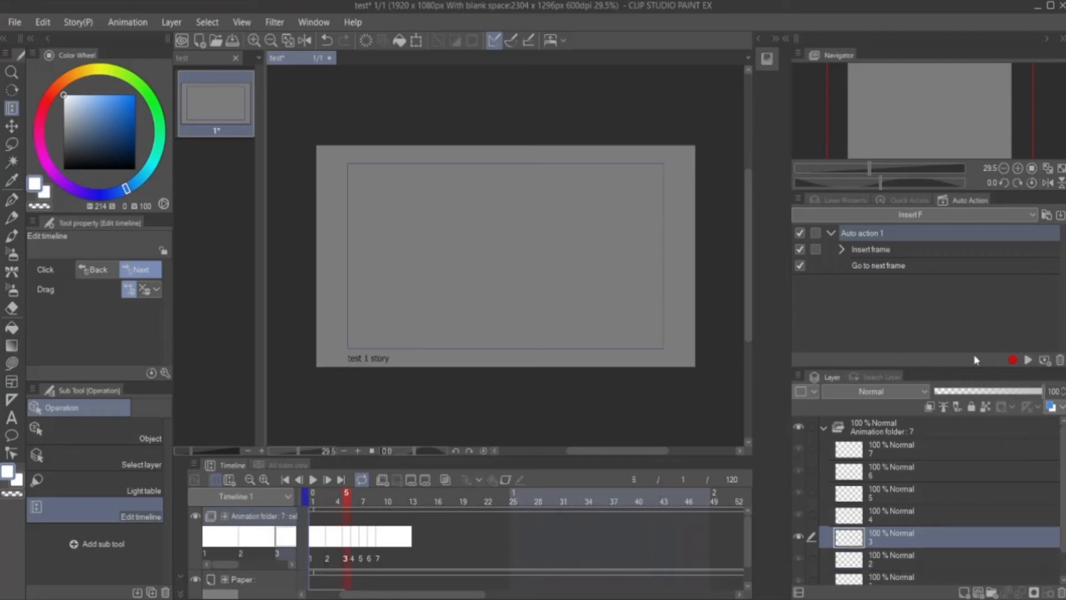
click(1028, 360)
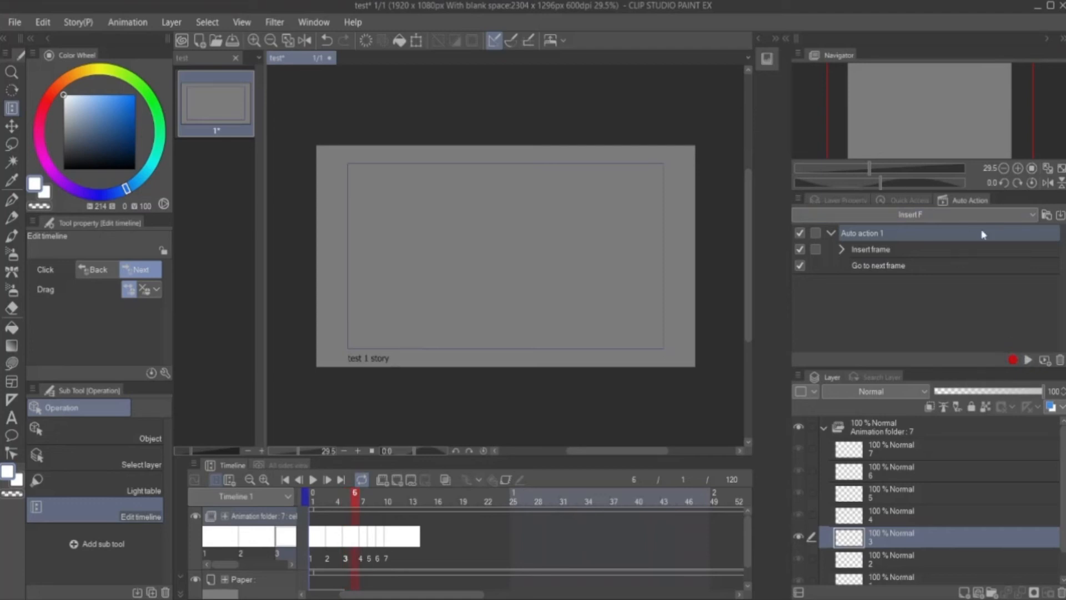
Step: In the Delete F set, record an action that deletes one frame at frame 6 and goes to the previous frame
click(1033, 215)
click(812, 287)
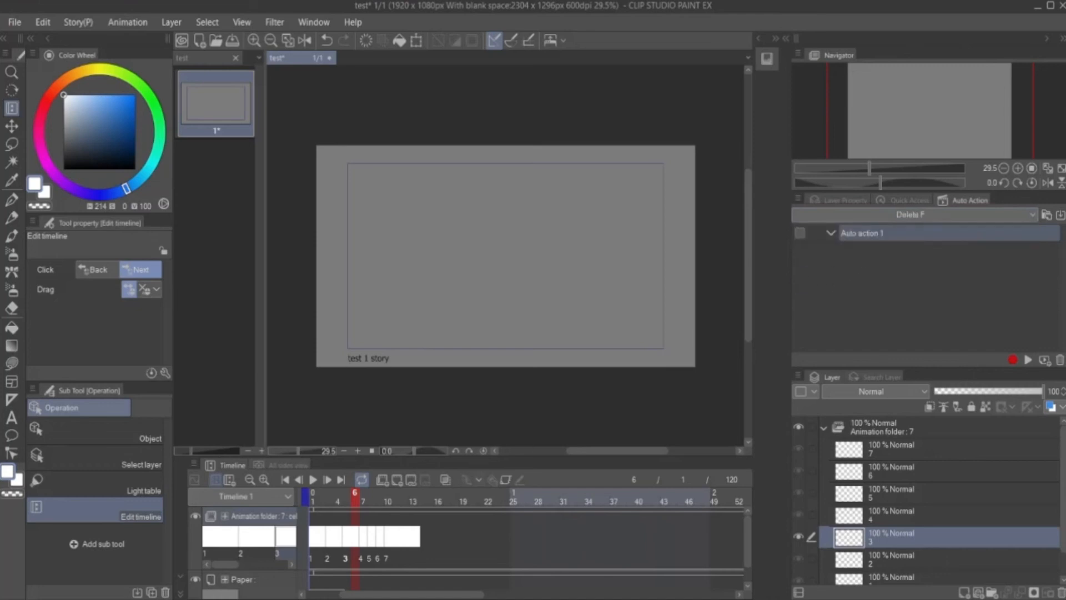
click(1012, 359)
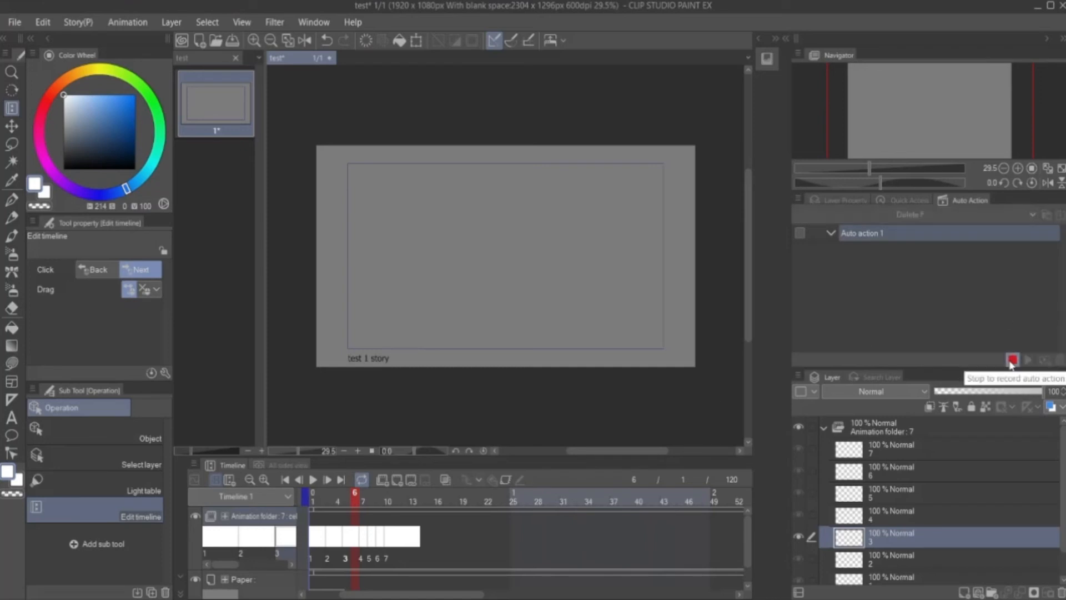
right_click(353, 542)
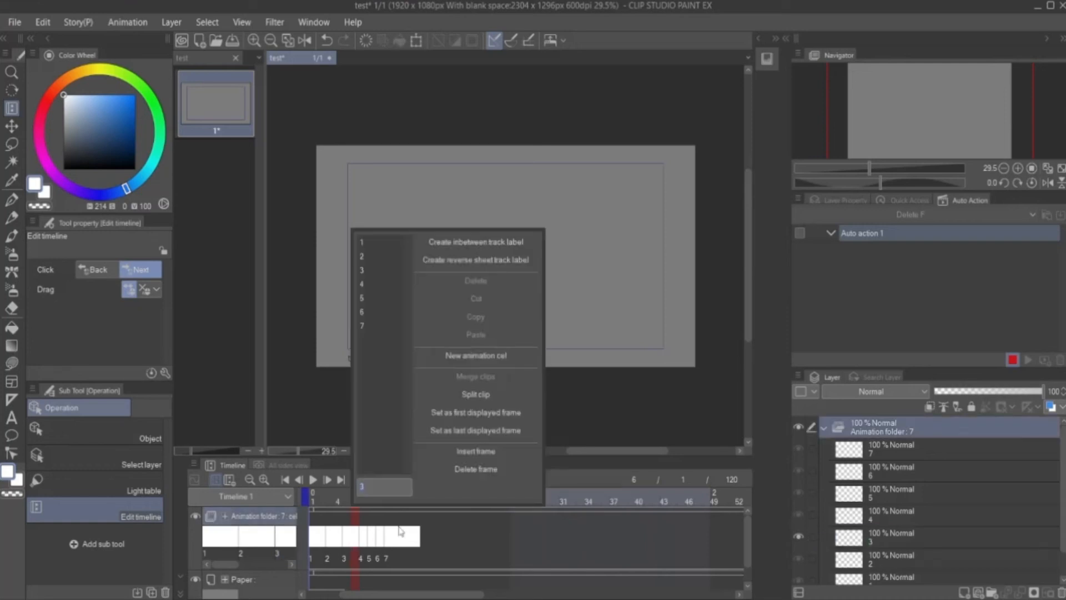
click(472, 468)
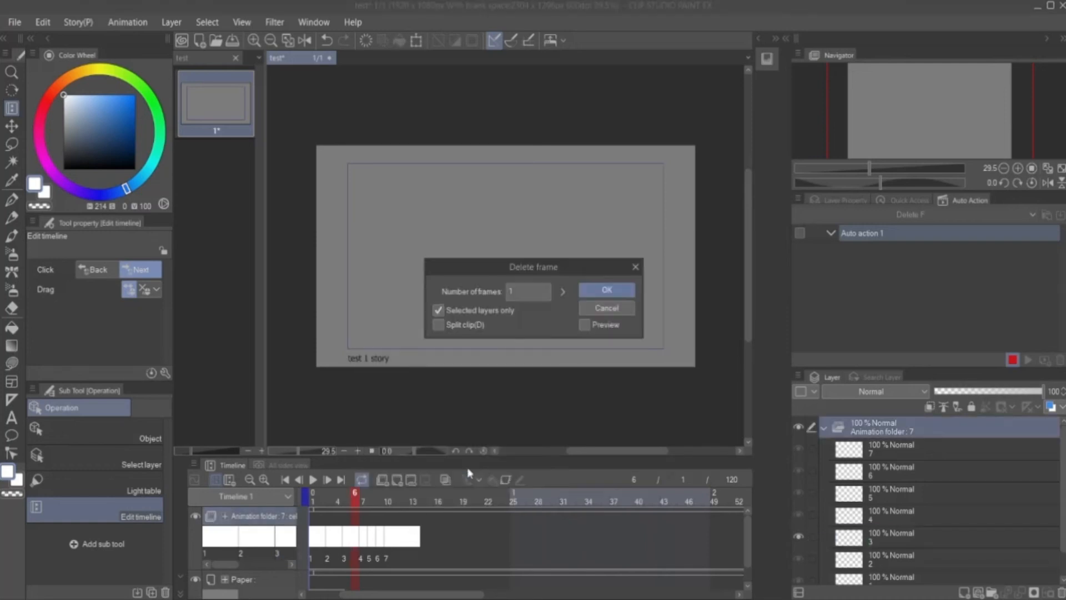
click(606, 290)
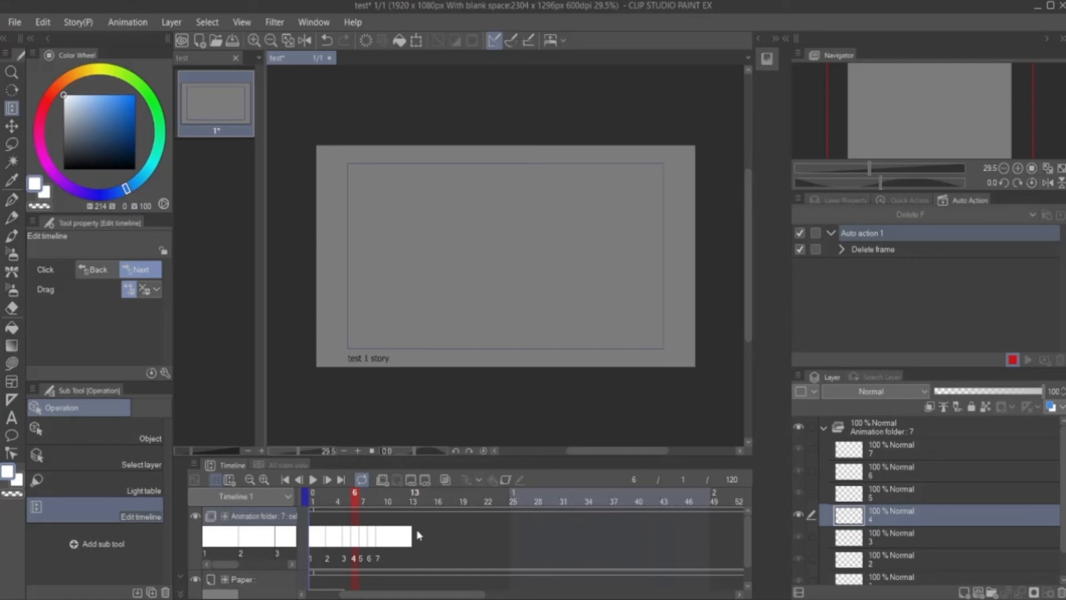
key(Left)
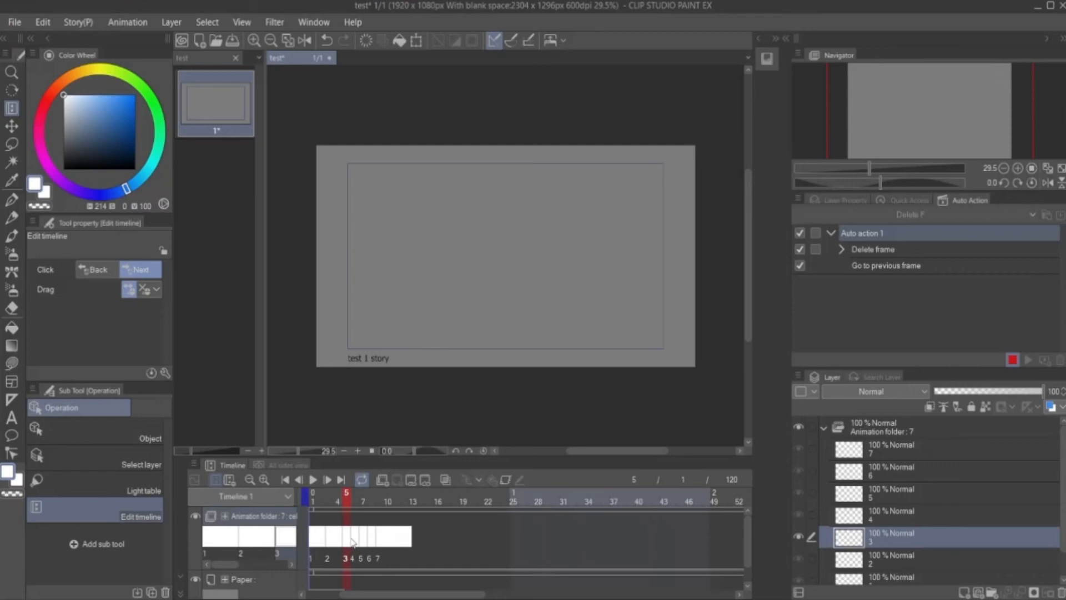
click(1011, 358)
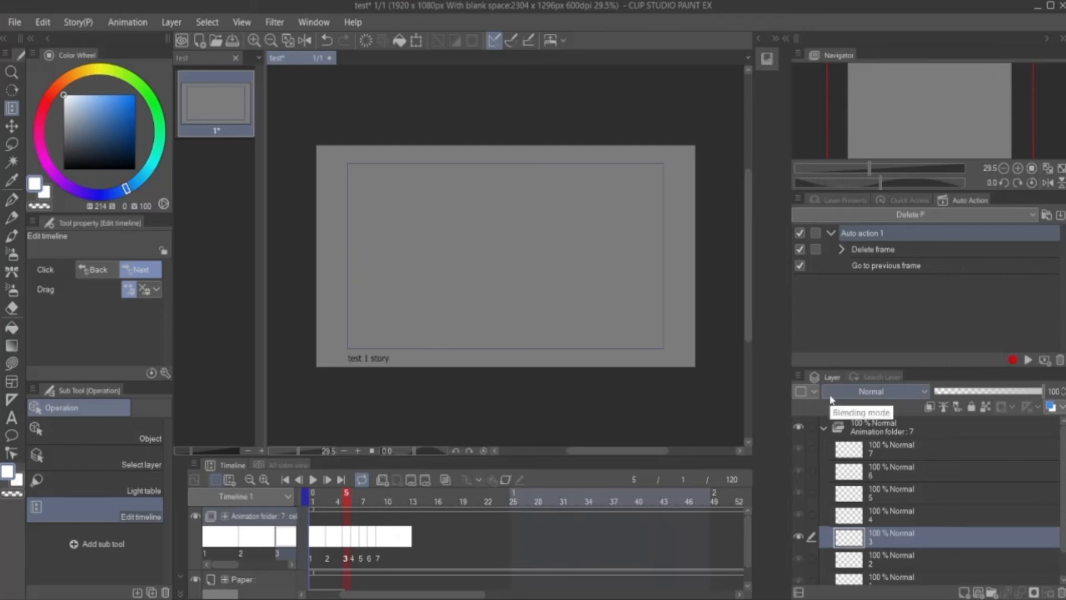
Step: Run the Delete F action on the extra frames of cels 2 and 1, and collapse the action's command list
key(Left)
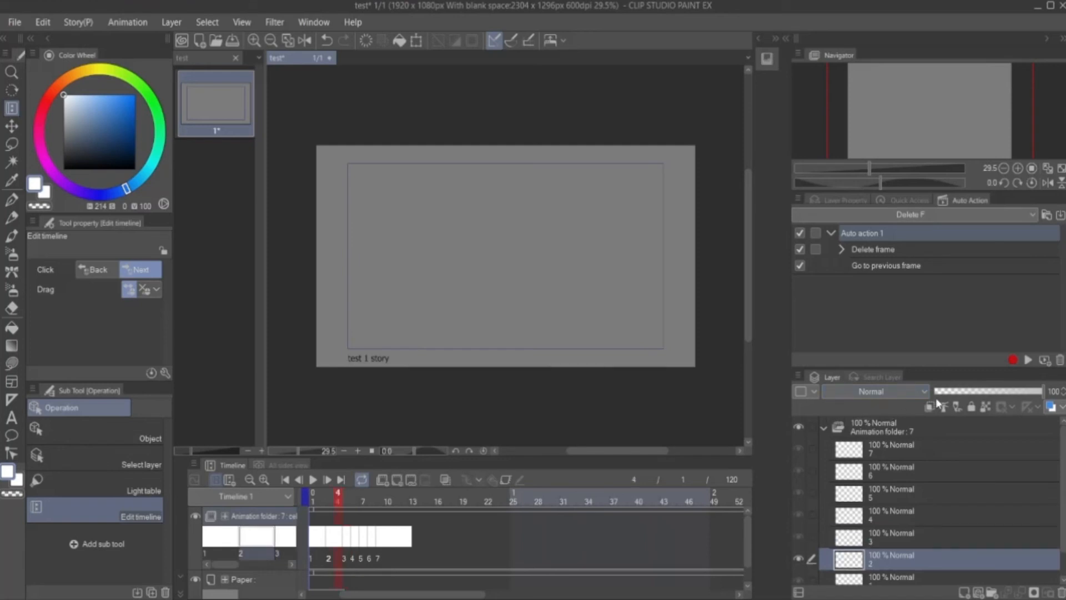
click(1029, 361)
key(Left)
click(1028, 360)
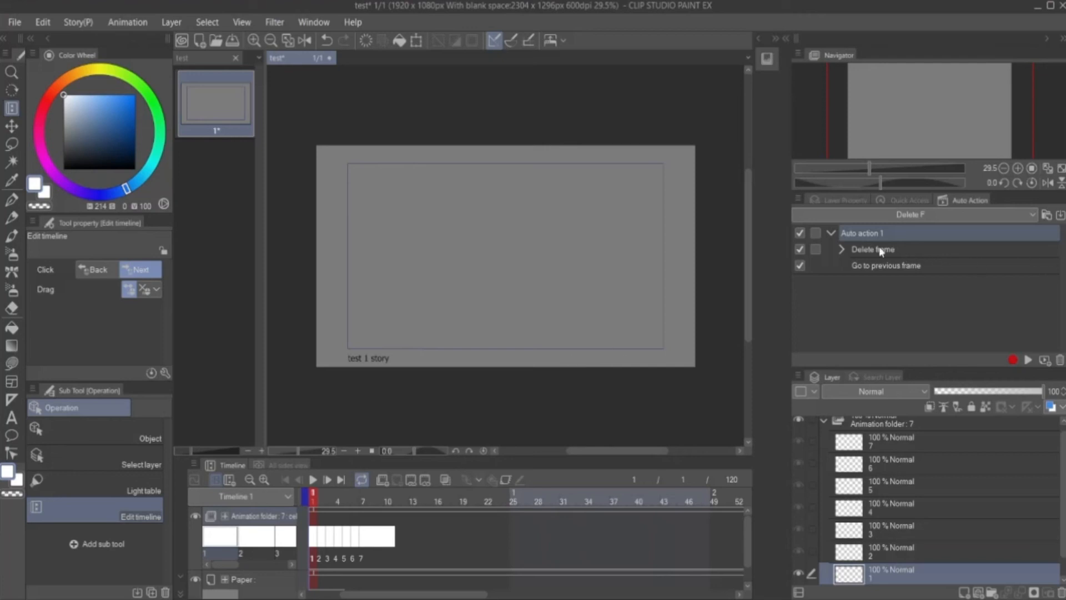
click(831, 233)
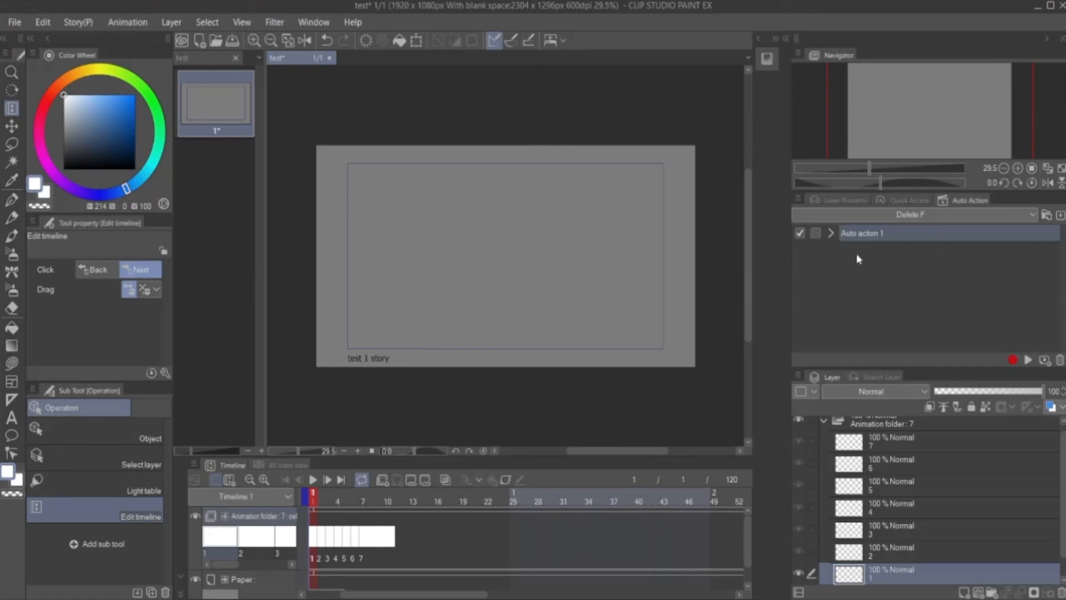
Step: Open the shortcut settings, look through the menu command groups, and return to the Auto actions category
click(14, 22)
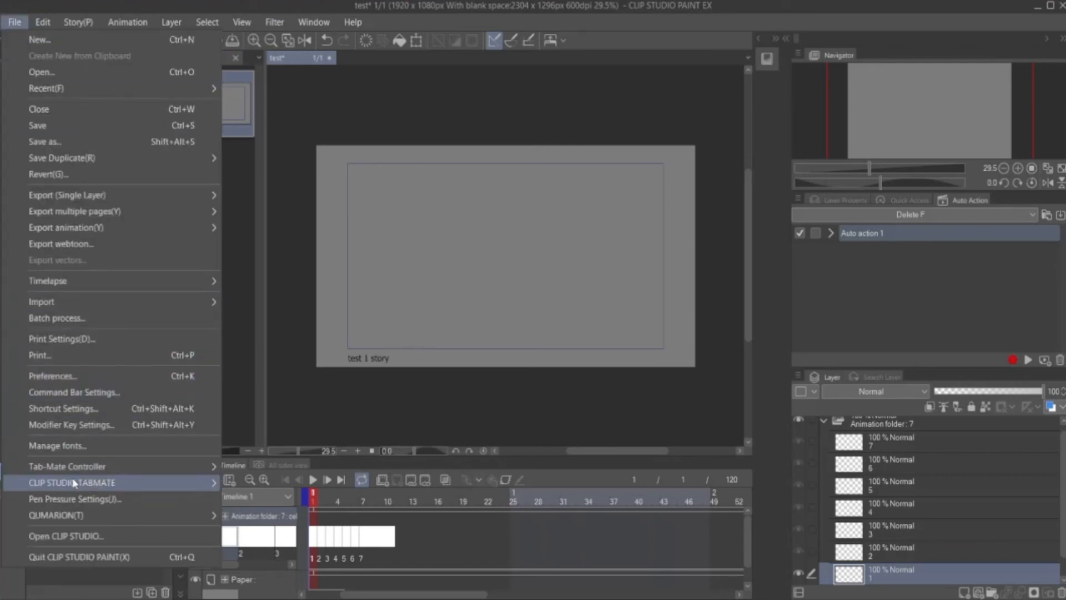
mouse_move(50, 462)
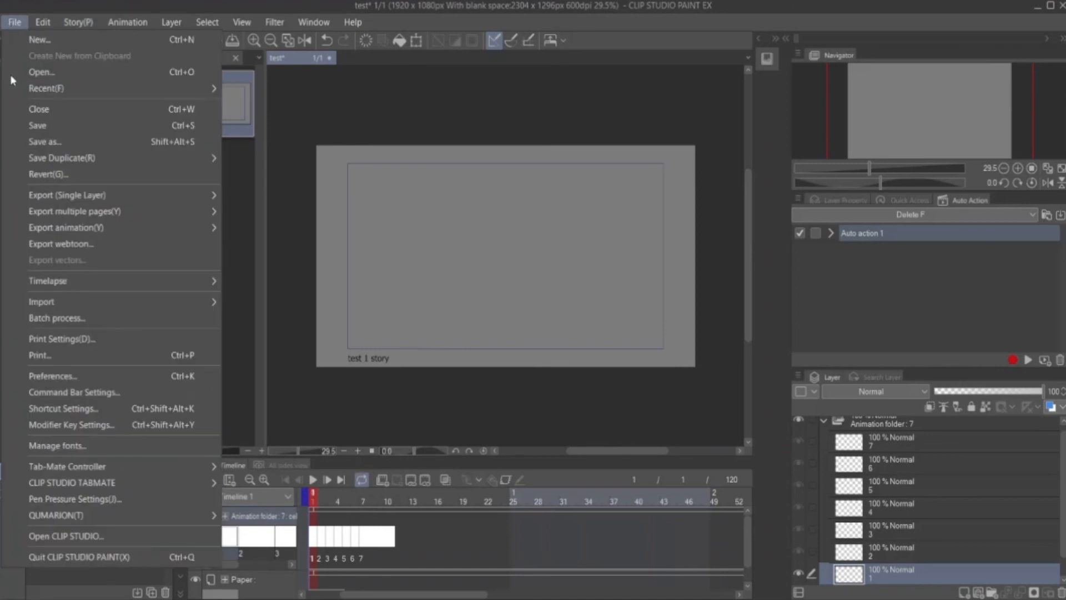
click(78, 409)
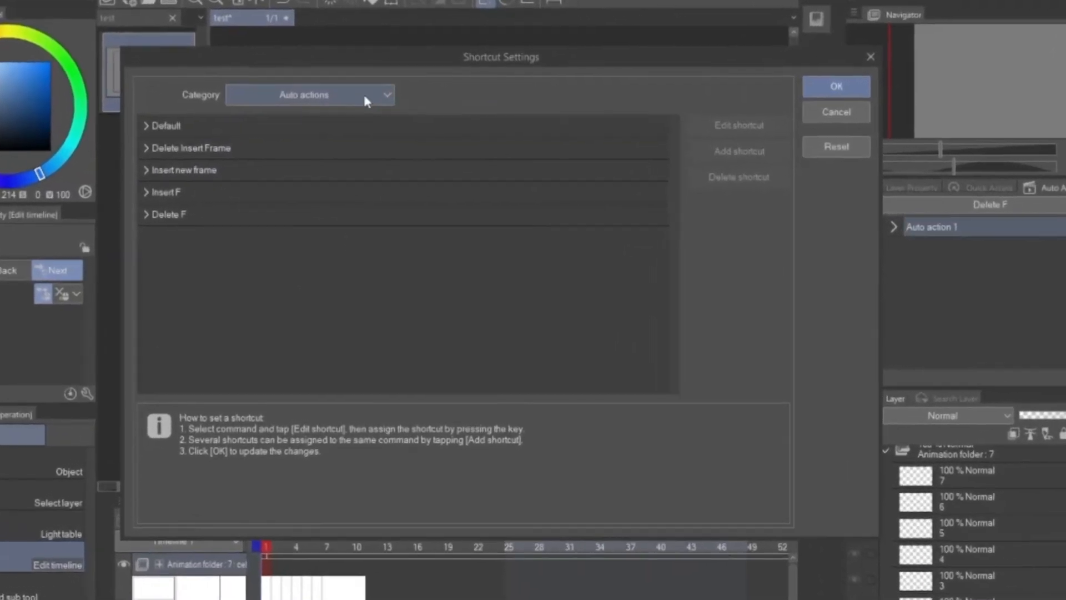
click(285, 86)
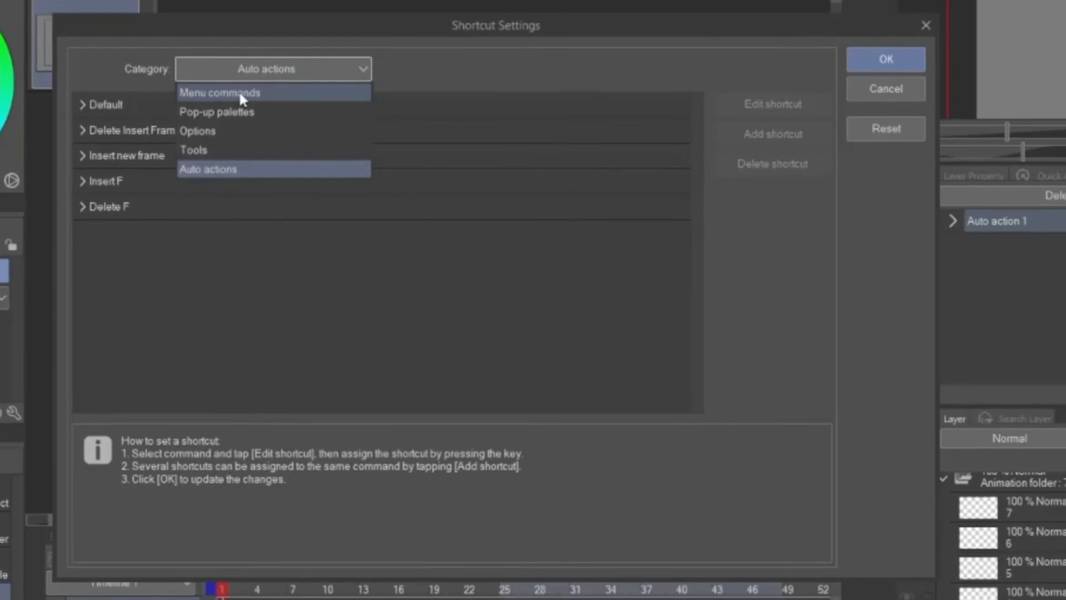
click(251, 102)
click(50, 177)
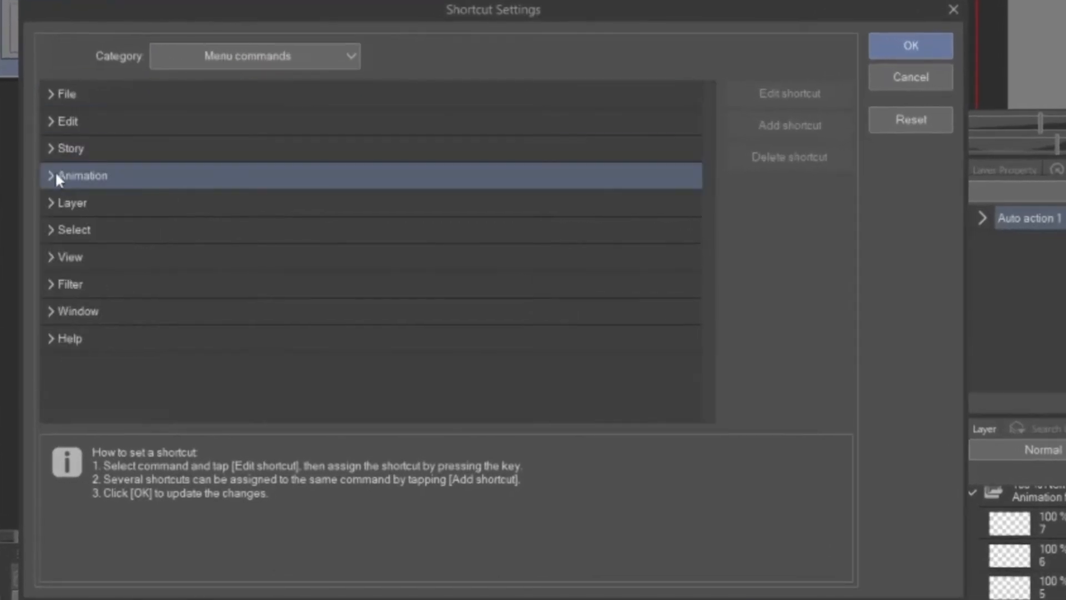
click(255, 55)
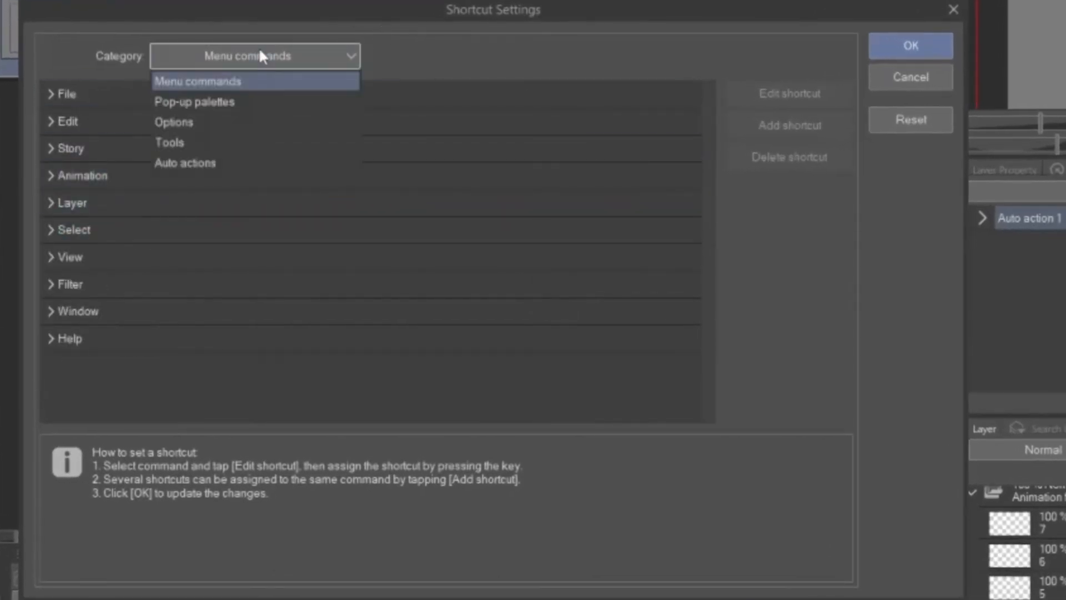
click(174, 164)
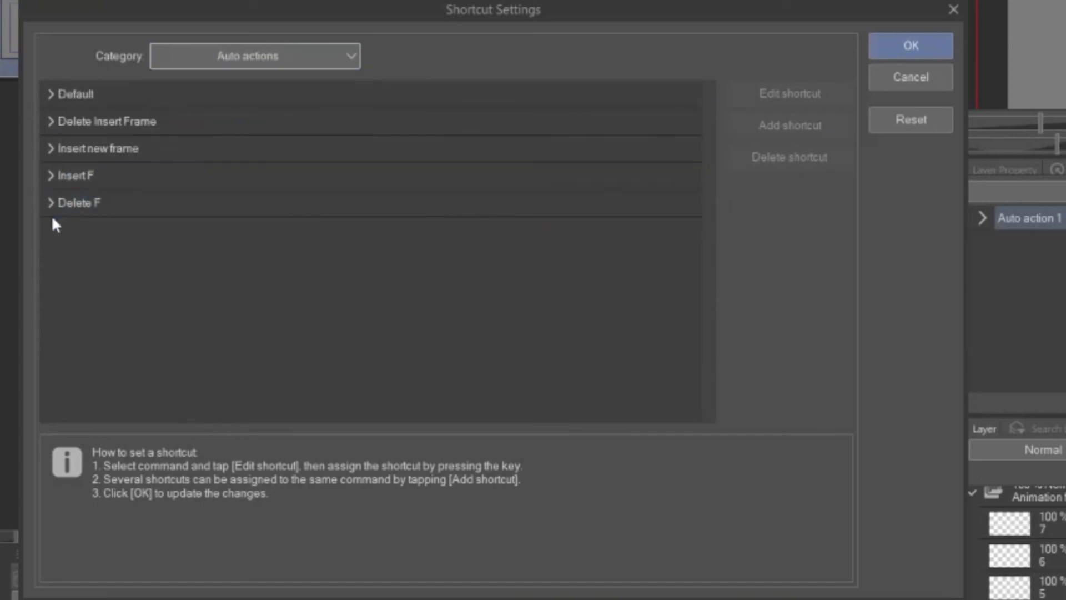
Step: Try to assign H as the shortcut for Auto action 1 in the Insert F set, and close the settings without saving
click(62, 175)
click(58, 179)
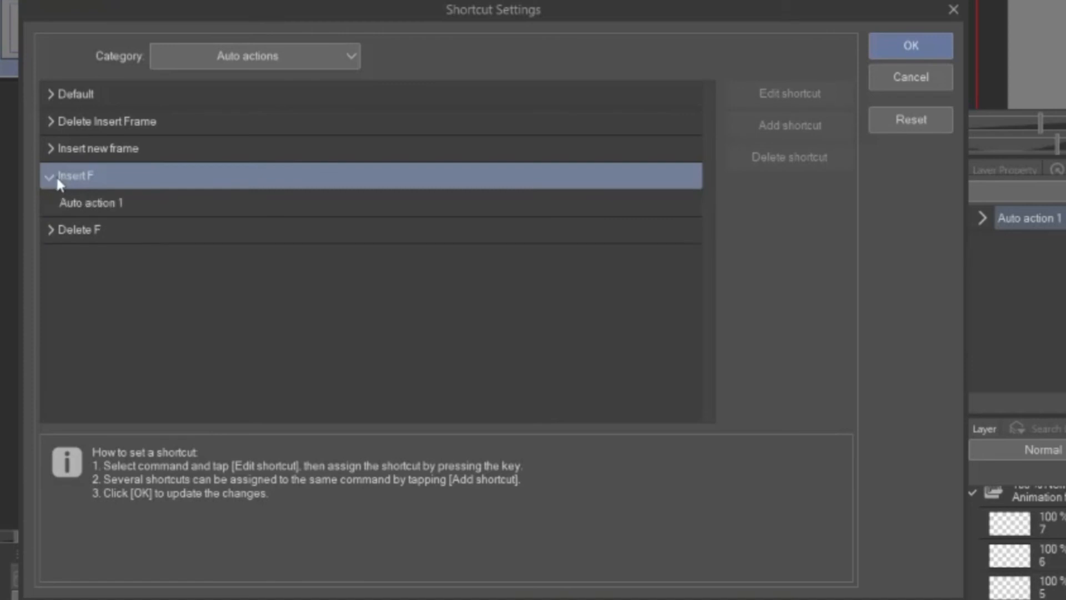
click(133, 199)
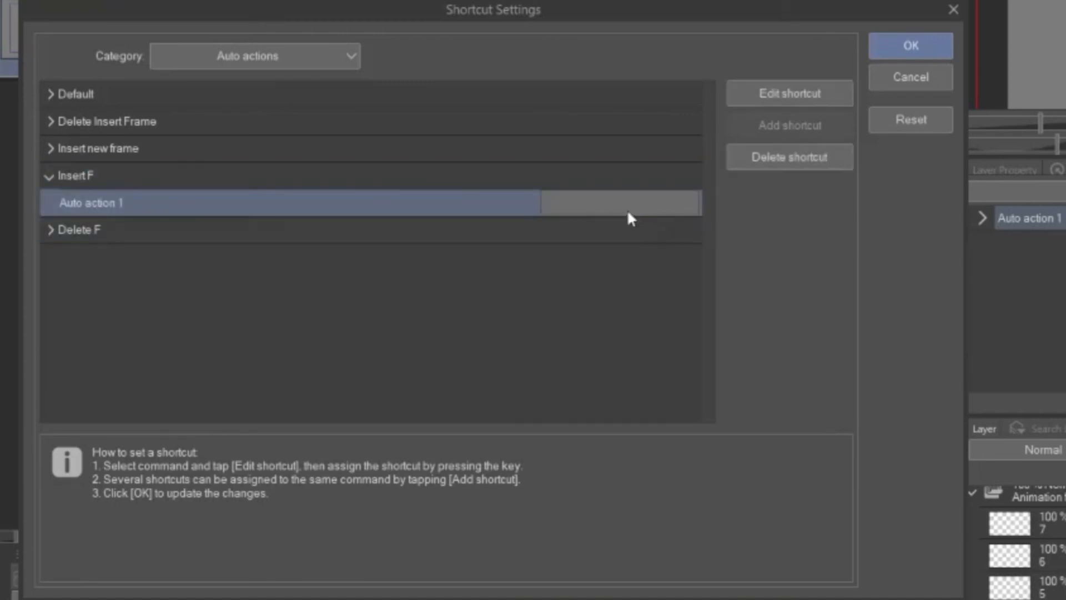
key(g)
key(h)
key(f)
key(g)
key(h)
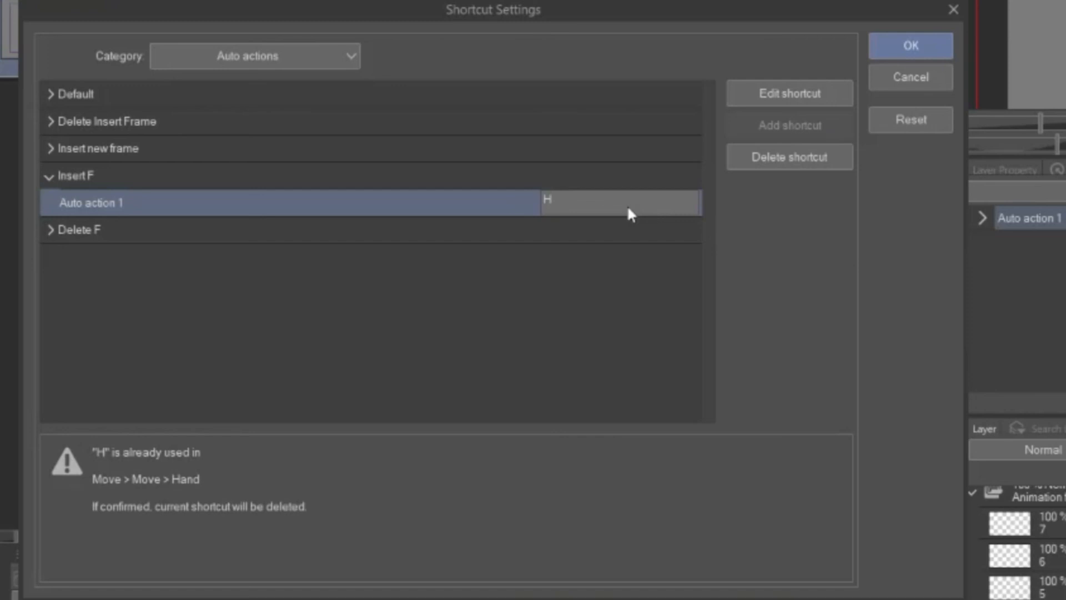
click(920, 81)
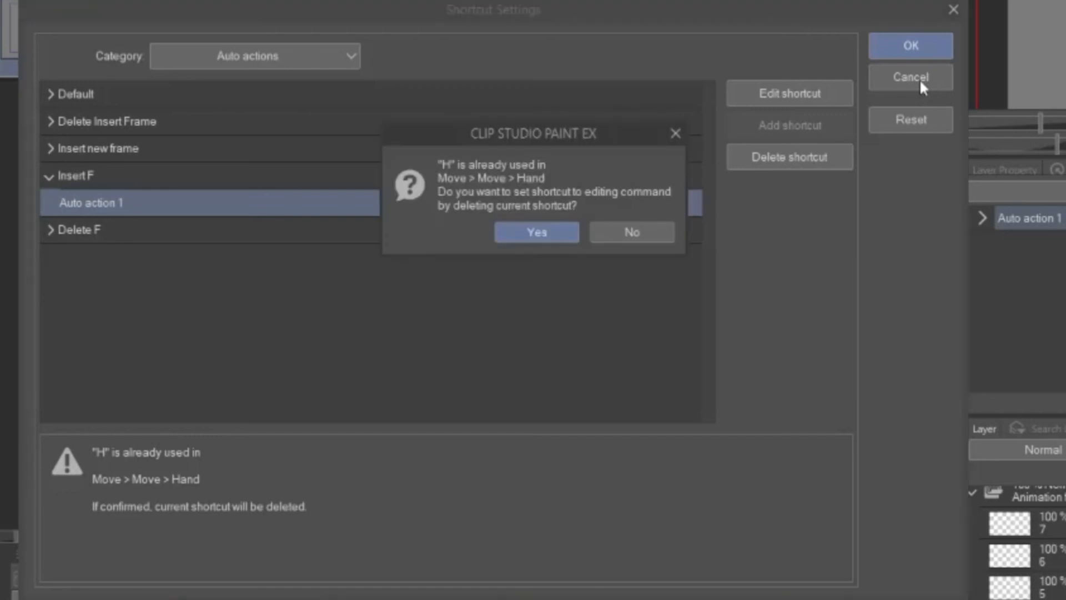
click(631, 232)
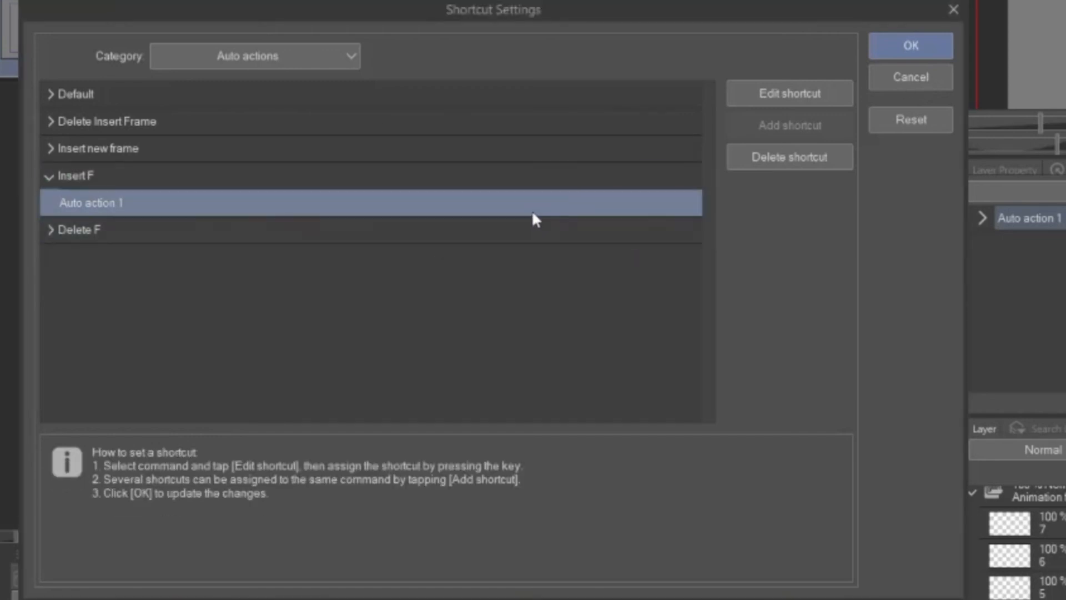
double_click(560, 204)
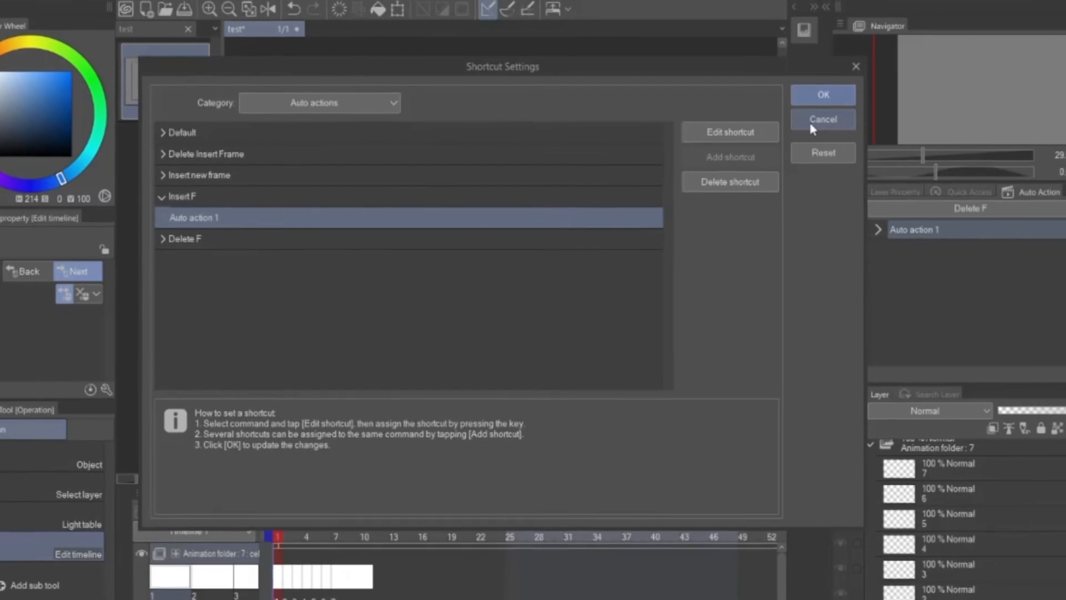
click(803, 132)
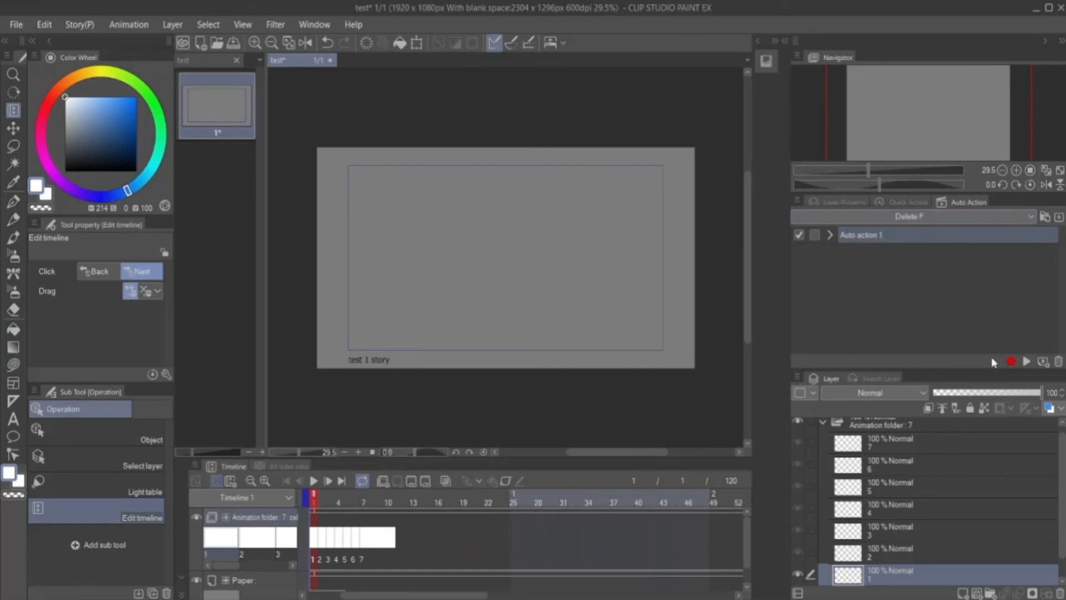
Step: Delete the Delete F and Insert F auto action sets
right_click(867, 236)
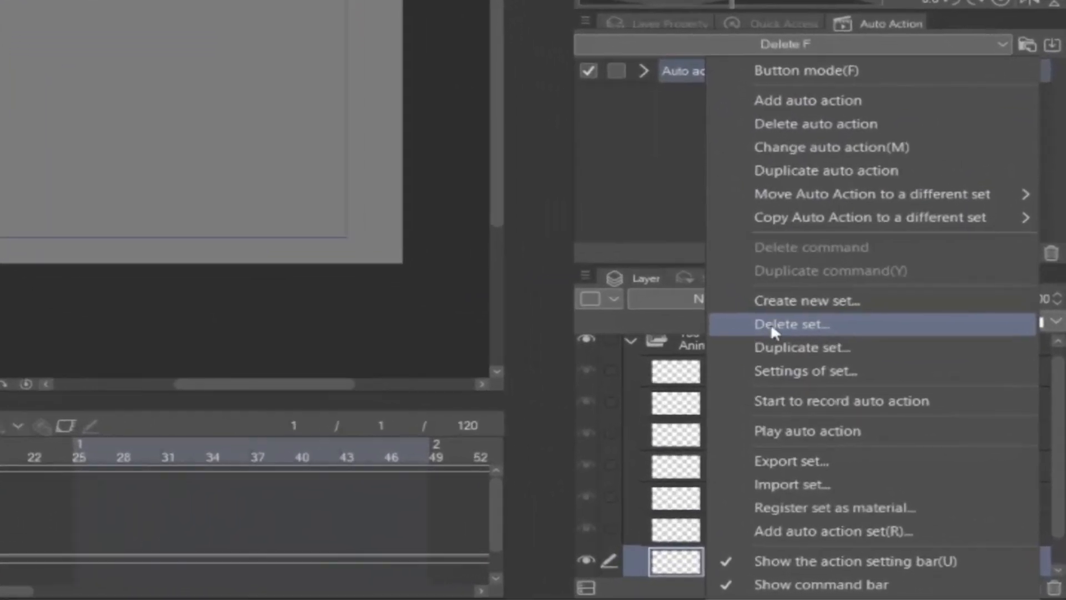
click(770, 323)
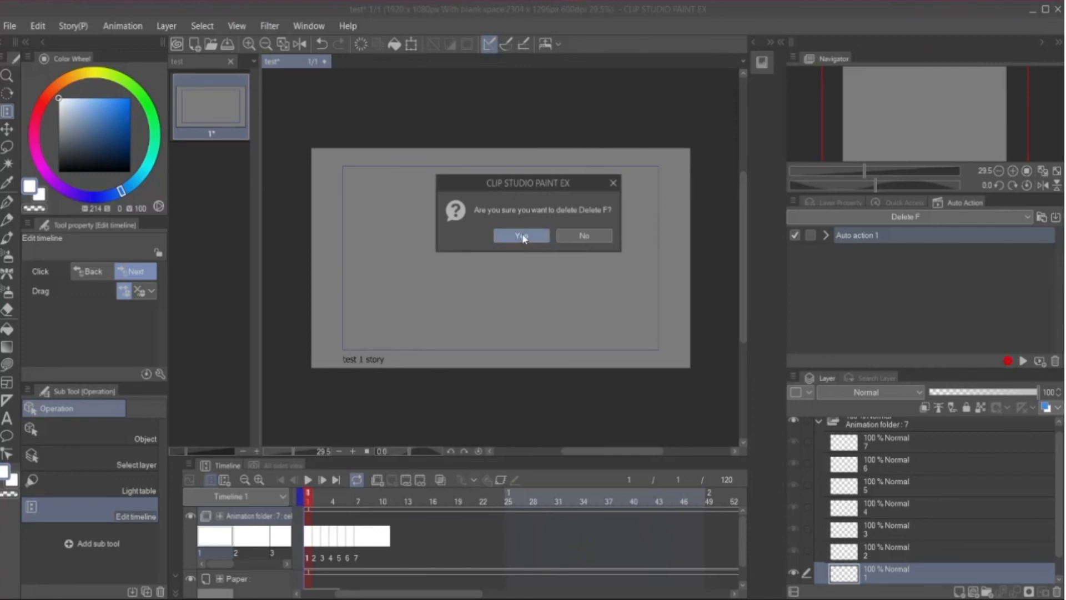
click(522, 236)
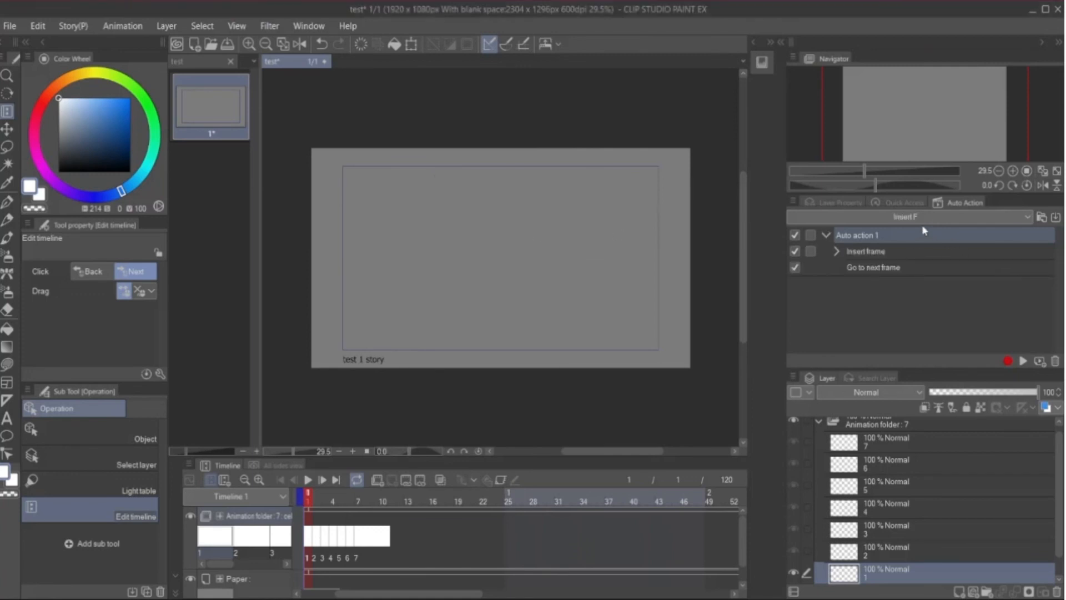
click(826, 236)
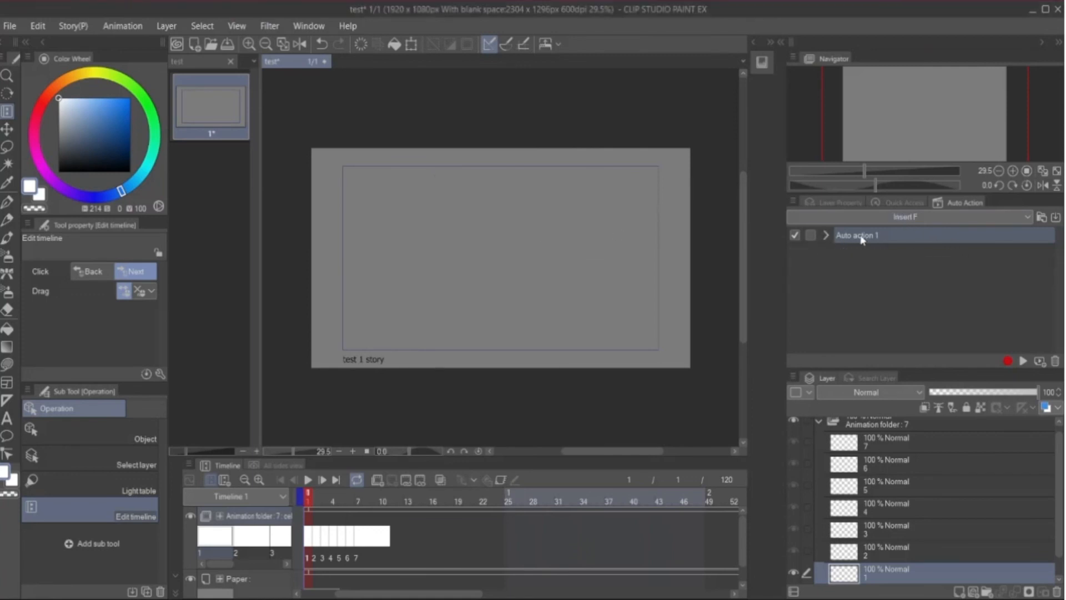
right_click(887, 234)
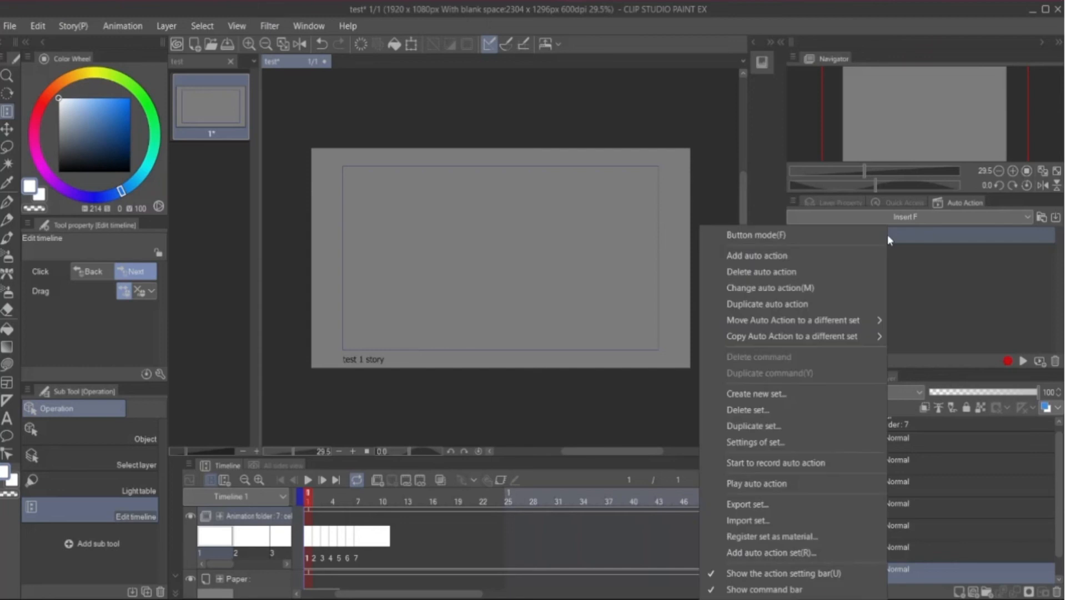
click(747, 410)
click(522, 235)
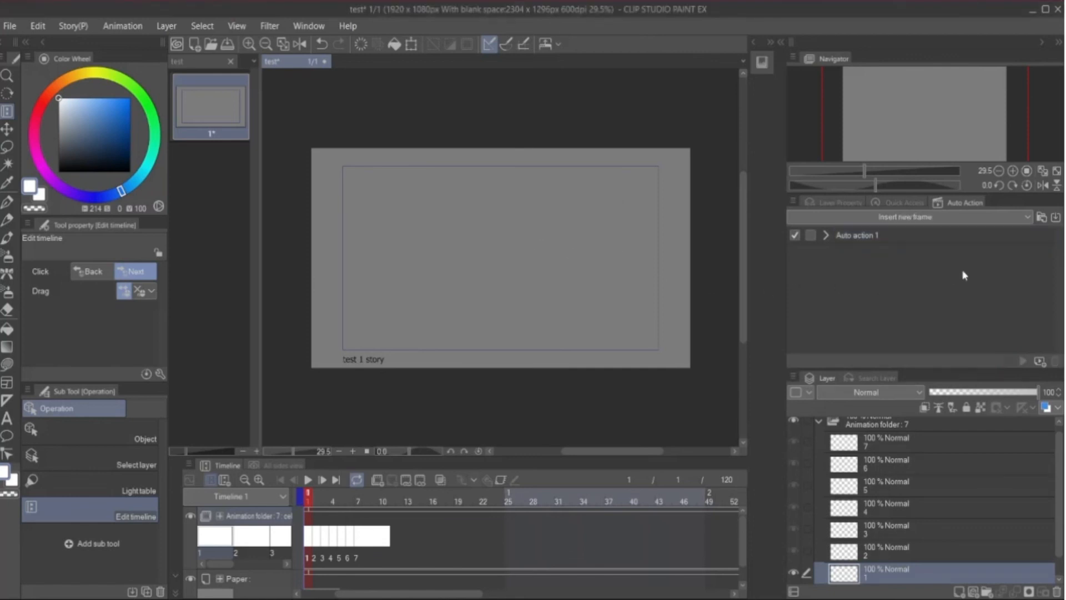
Step: Select the Delete Insert Frame action set, and show the layer properties in a narrower palette column
click(1027, 219)
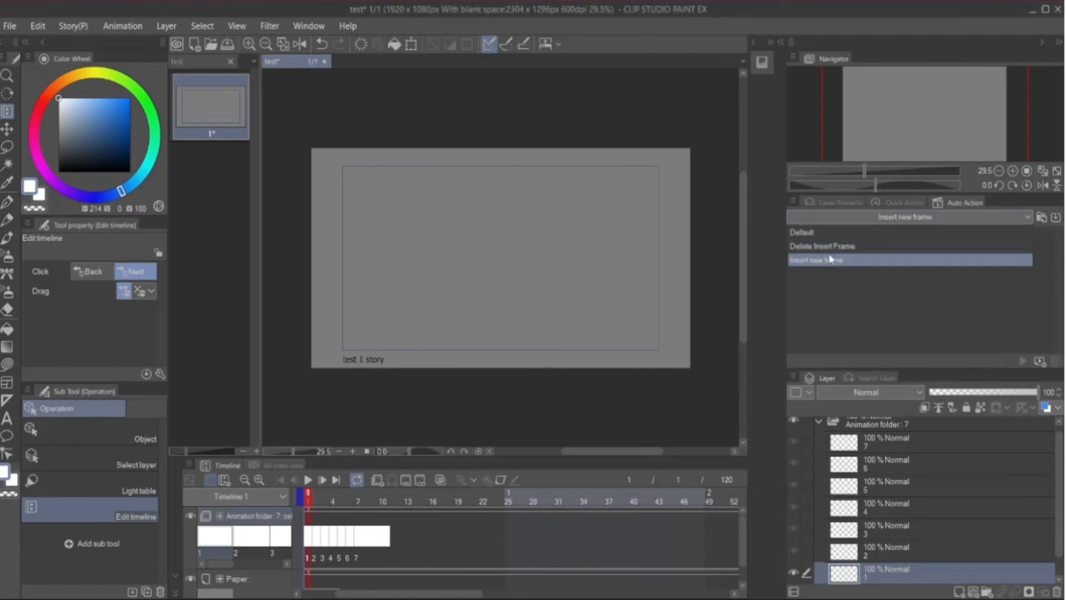
click(814, 247)
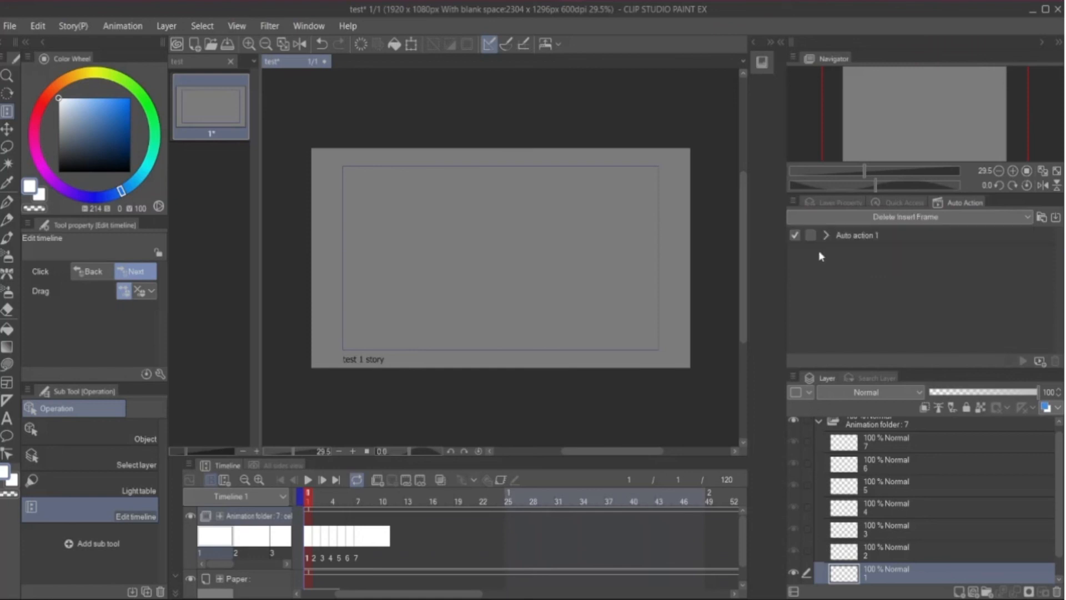
click(826, 204)
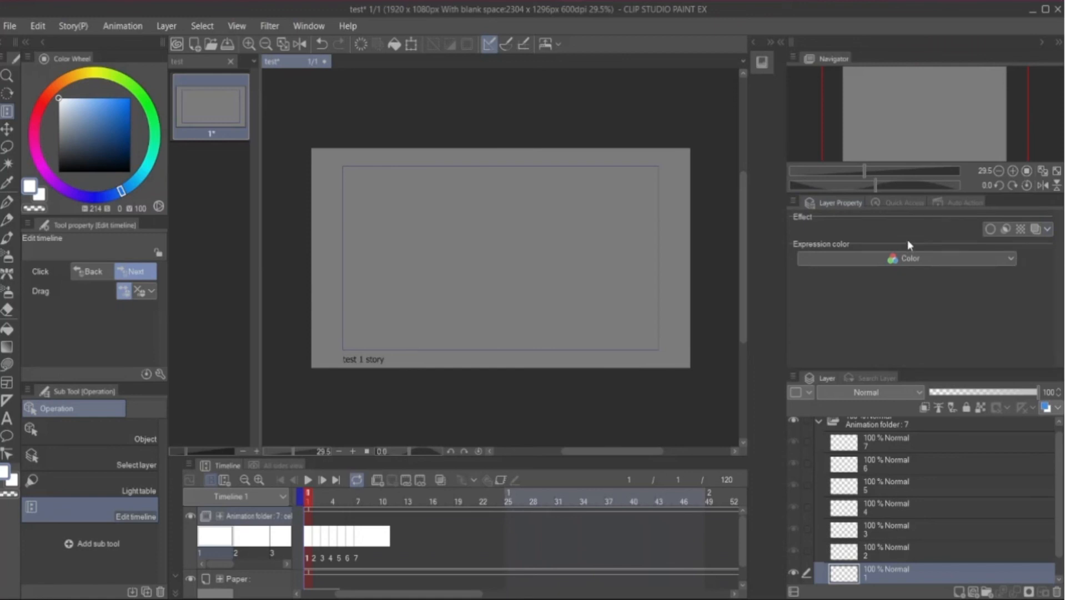
drag(791, 245, 900, 261)
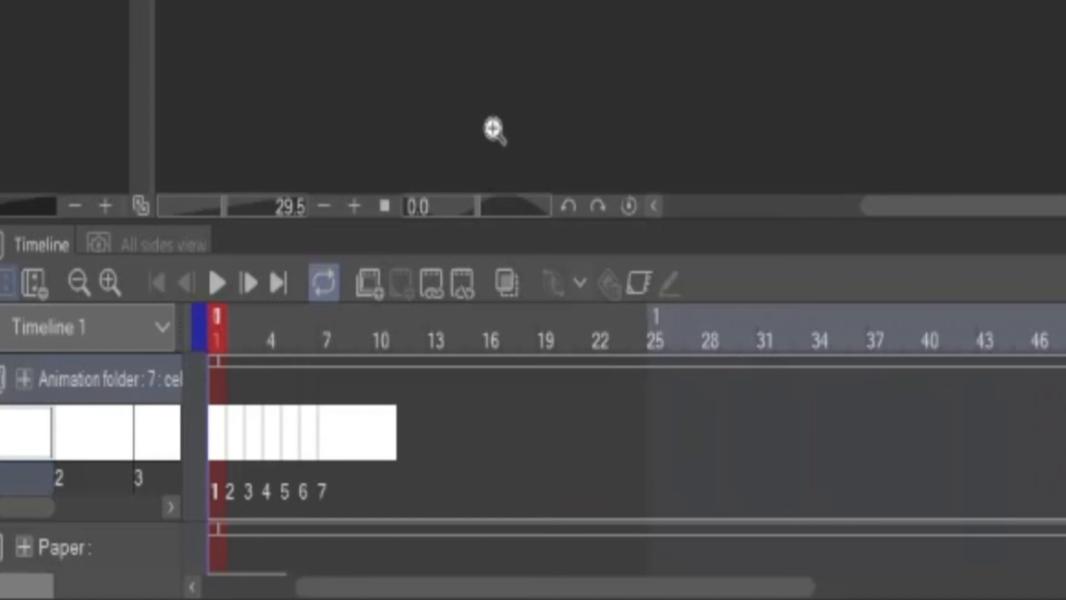
Step: Extend the exposure of cels 1 to 6 by one frame each using the frame-insertion shortcut
key(F5)
key(Right)
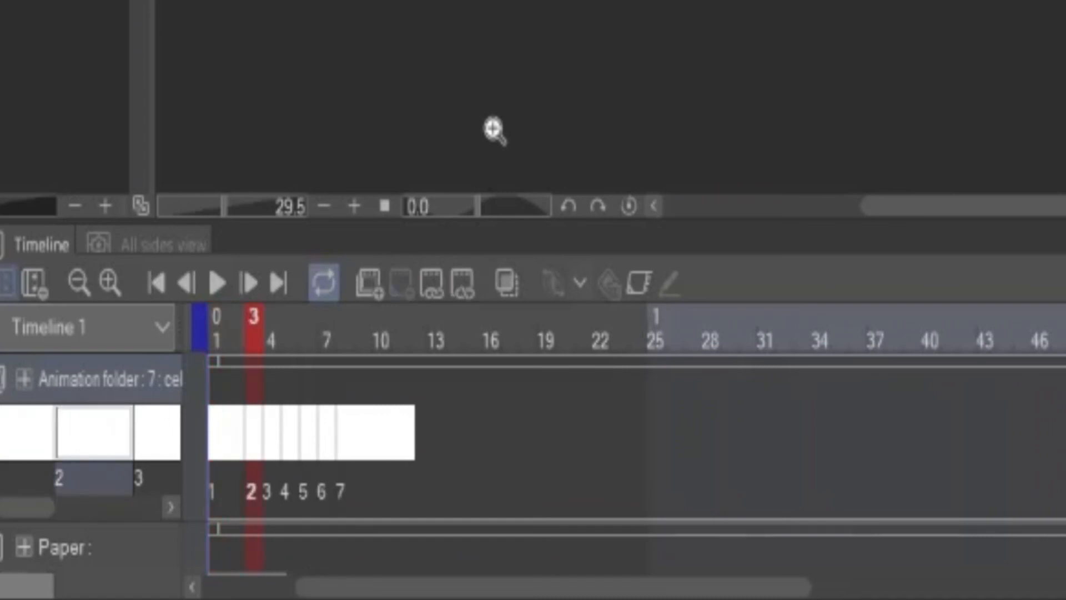
key(F5)
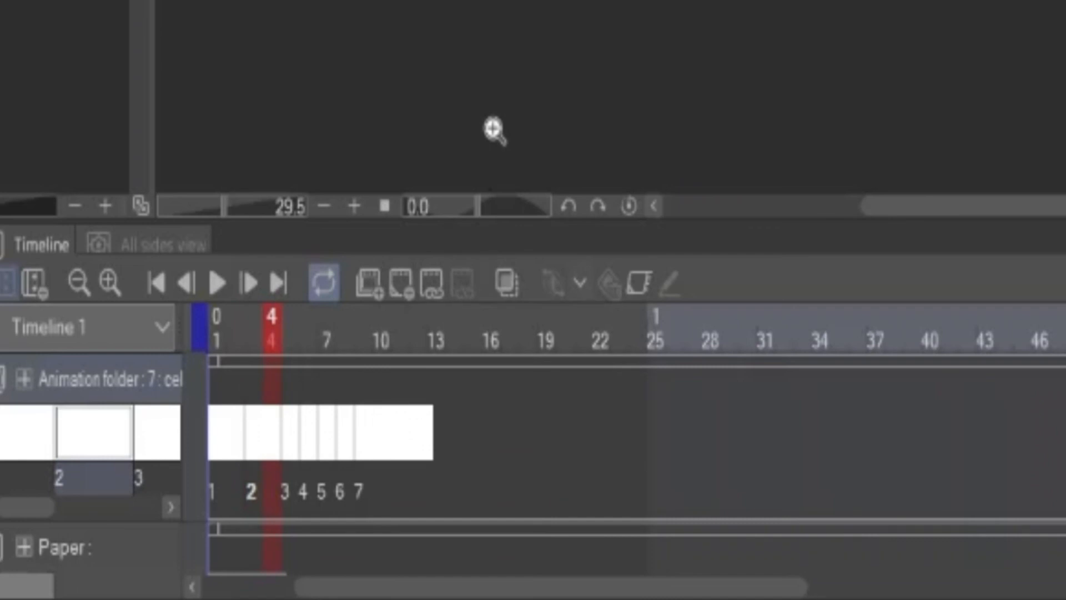
key(Right)
key(F5)
key(Right)
key(F5)
key(Right)
key(F5)
key(Right)
key(F5)
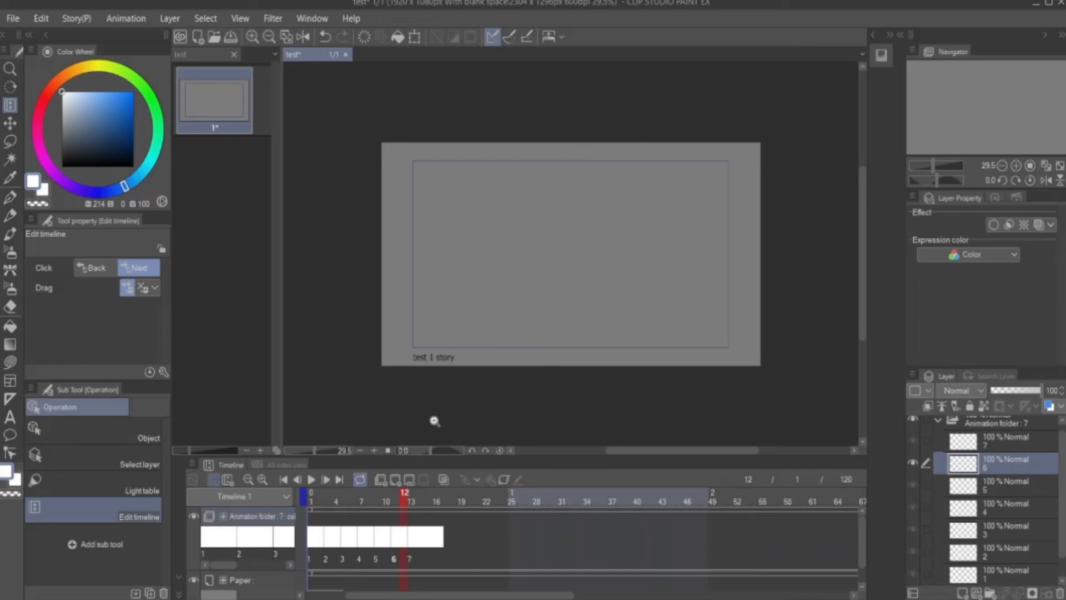
Step: Delete the extra frame of cel 6 and move back through the timeline to cel 4 with the Edit timeline tool active
key(Delete)
key(o)
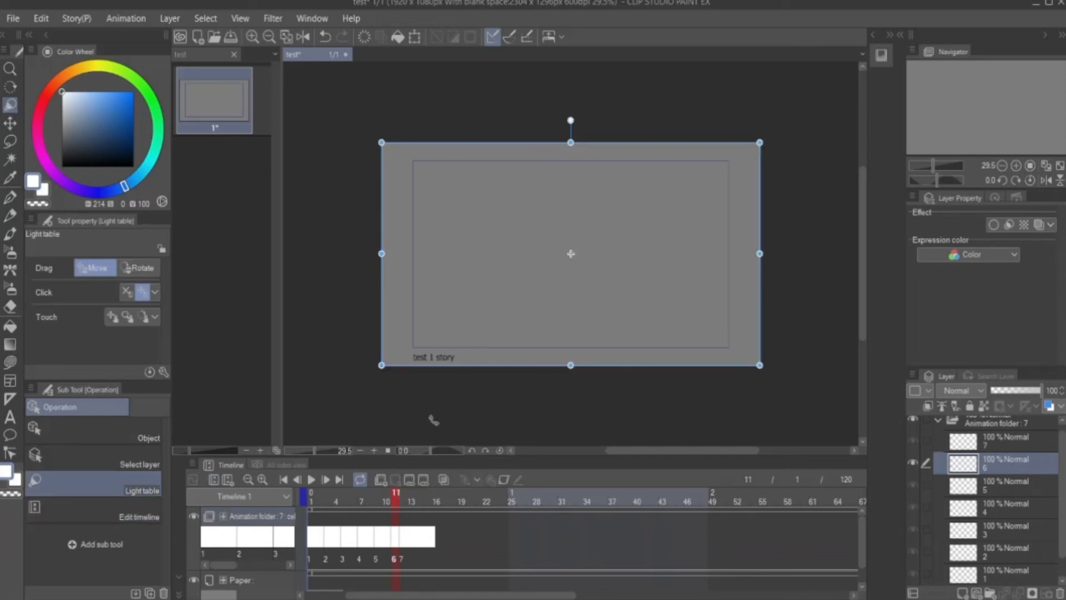
key(q)
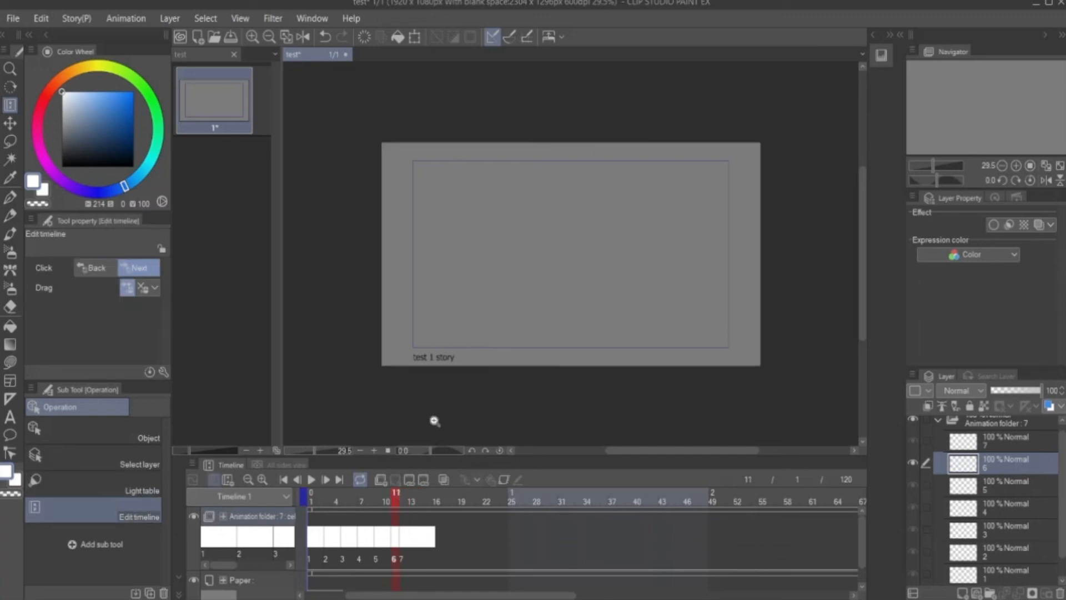
key(comma)
scroll(435, 421, down, 1)
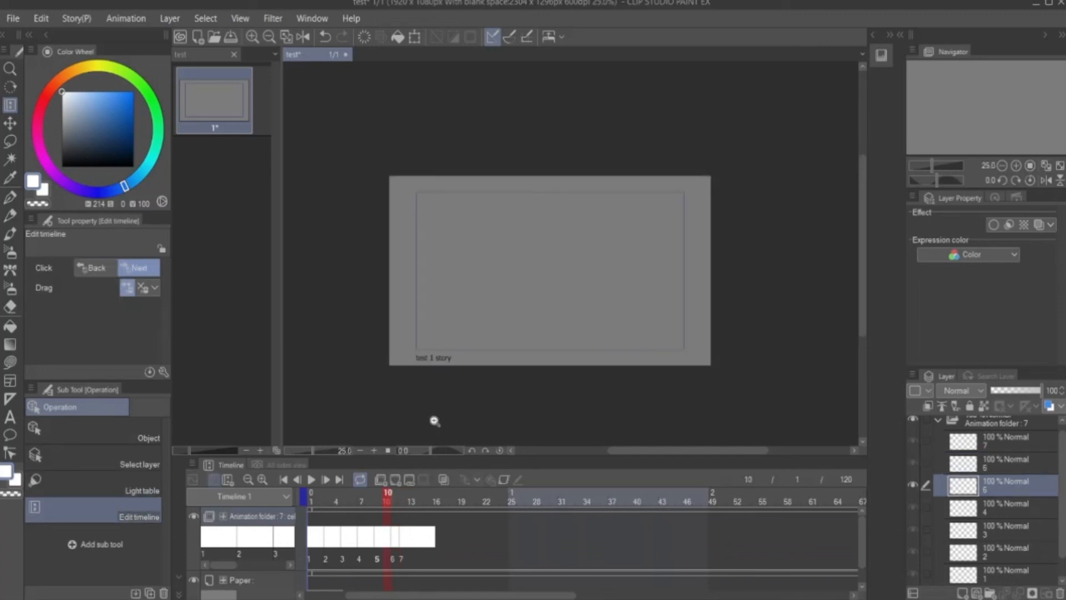
key(comma)
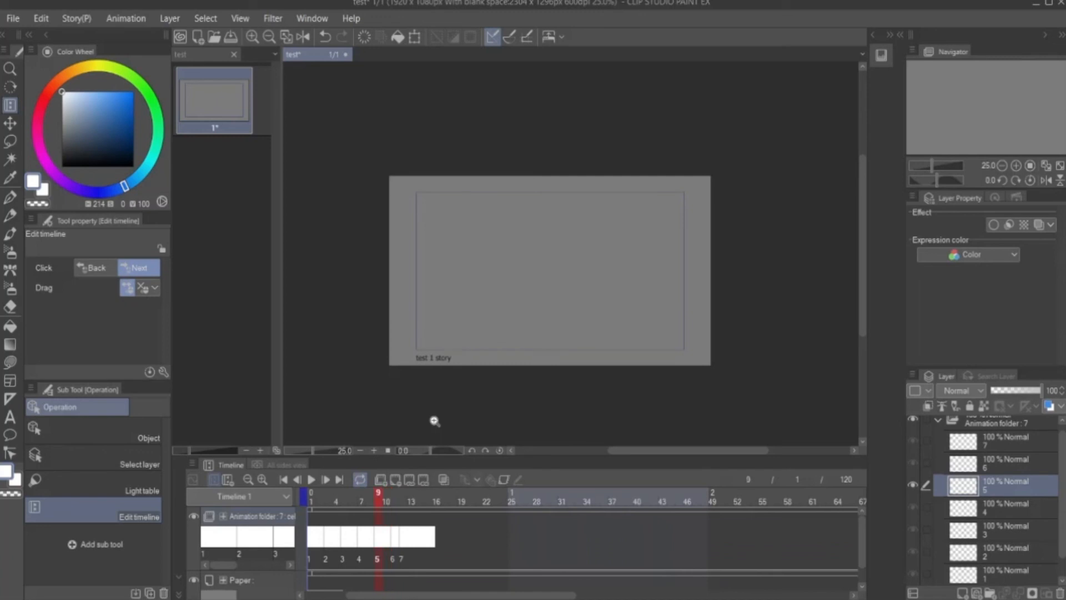
scroll(434, 421, up, 1)
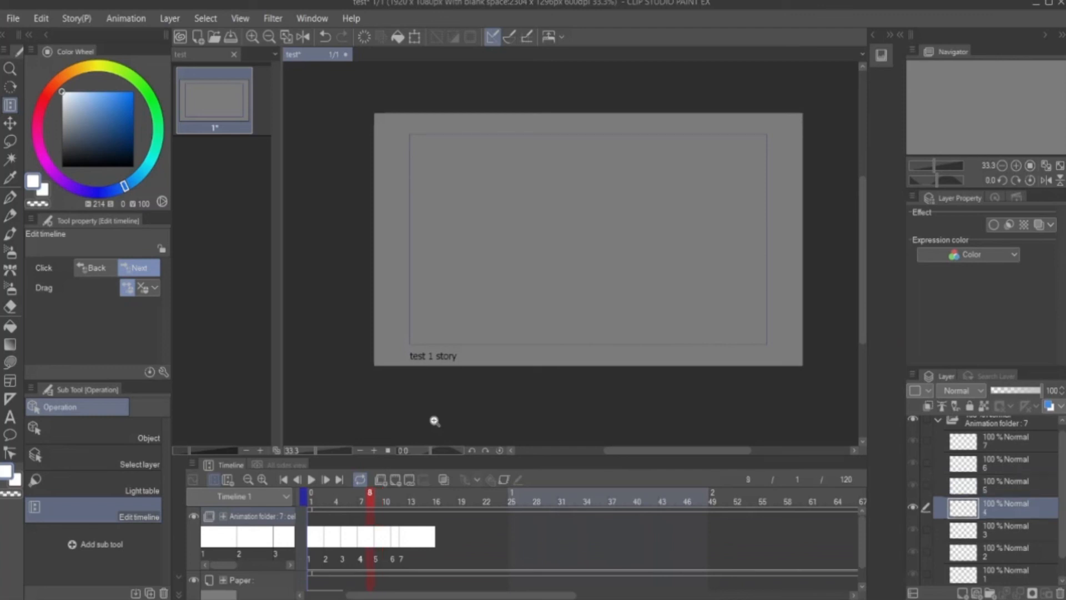
Step: Delete the extra frames of cels 5 and 4 so that each is exposed for one frame
key(period)
key(ctrl+z)
key(comma)
key(Delete)
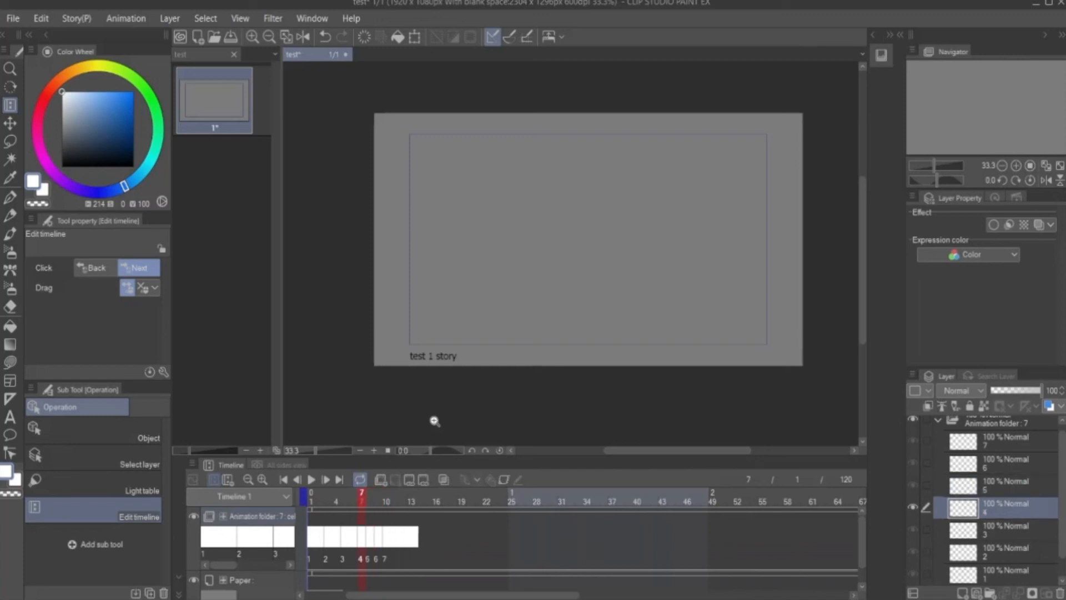
Step: Delete the extra frames of cels 3, 2 and 1, ending on frame 1
key(comma)
key(Delete)
key(comma)
key(Delete)
key(comma)
key(Delete)
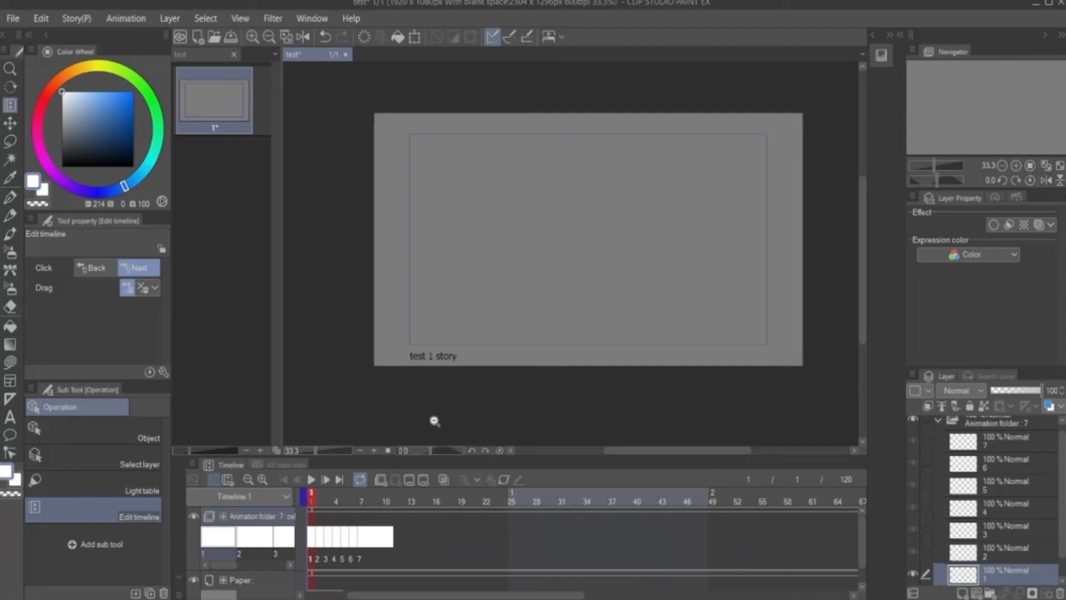